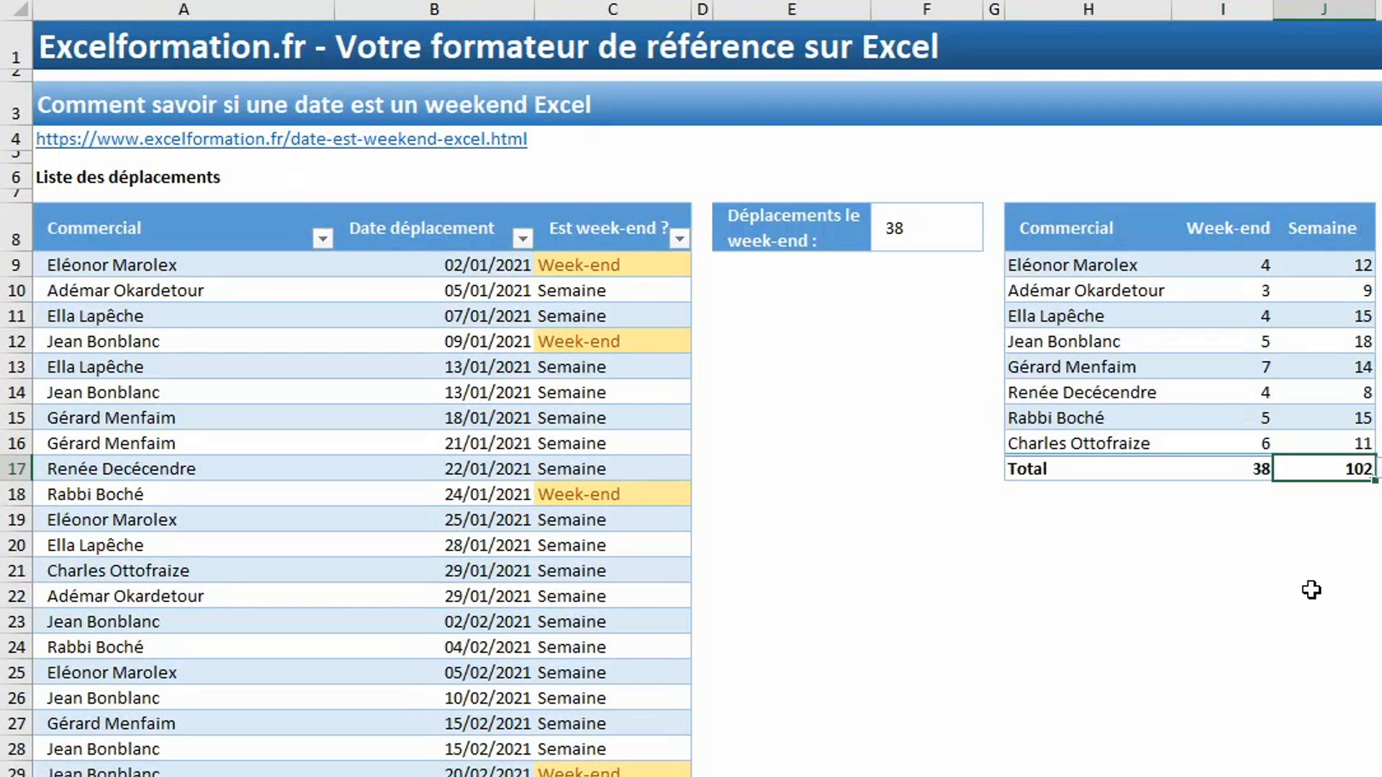
left_click(1265, 370)
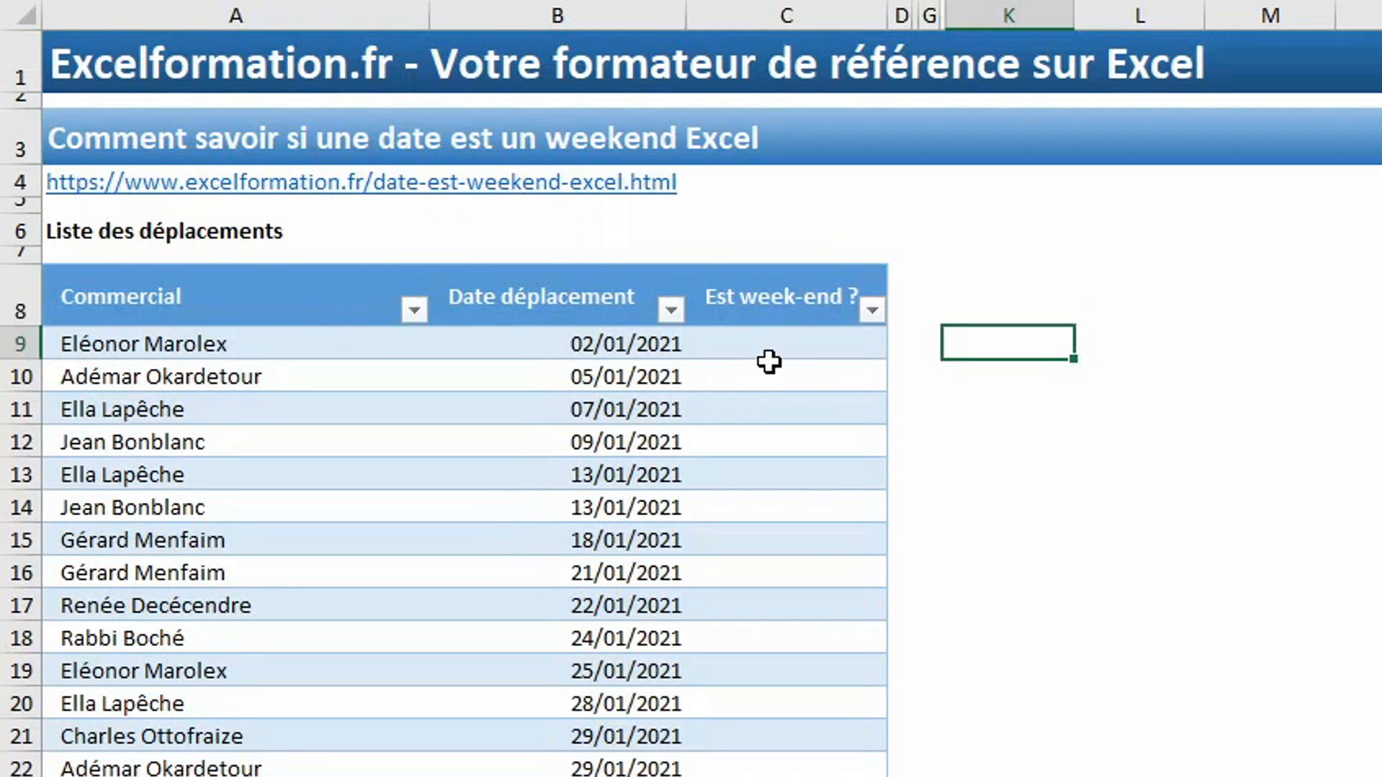
Step: Enter =JOURSEM([@[Date déplacement]];2) in cell C9 so the Est week-end ? column numbers weekdays from Monday (1) to Sunday (7)
left_click(788, 336)
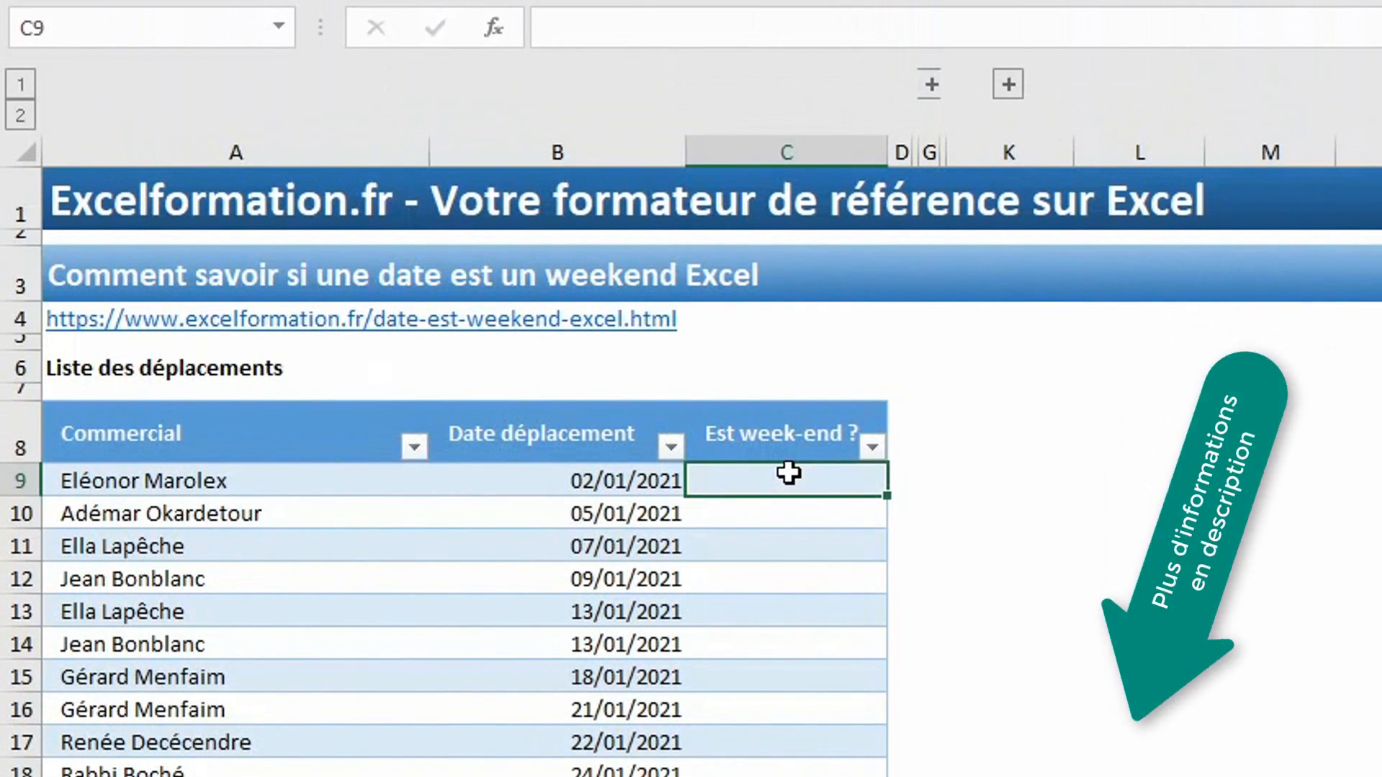
type("=jou")
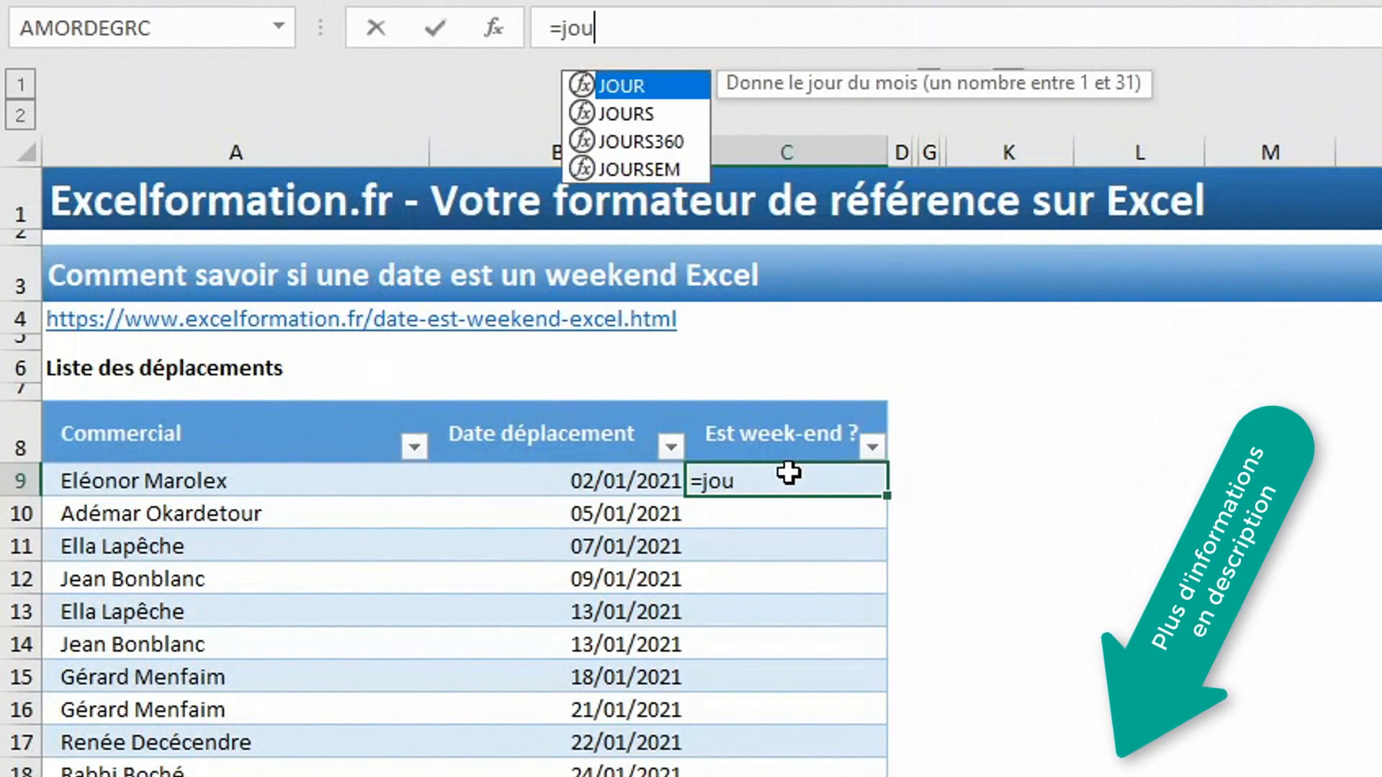
type("rse")
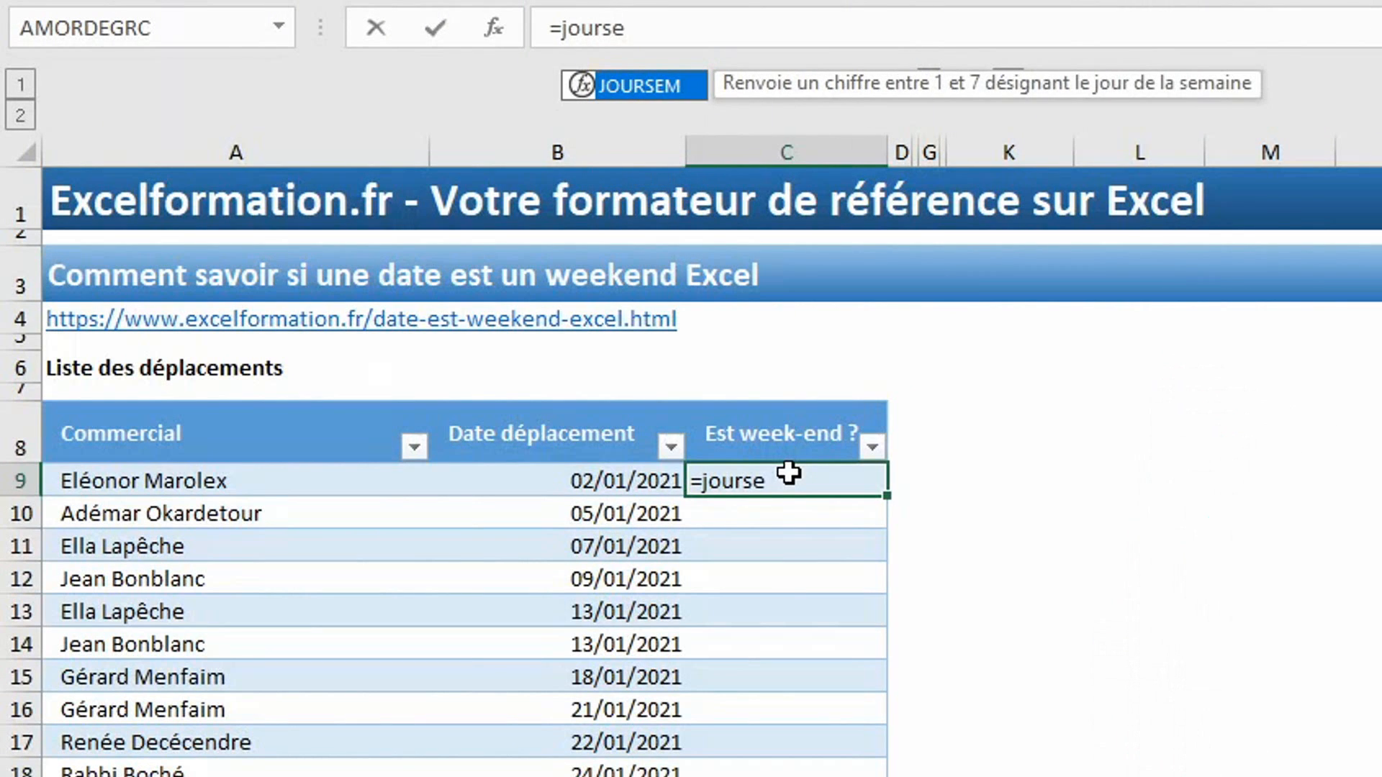
type("m(")
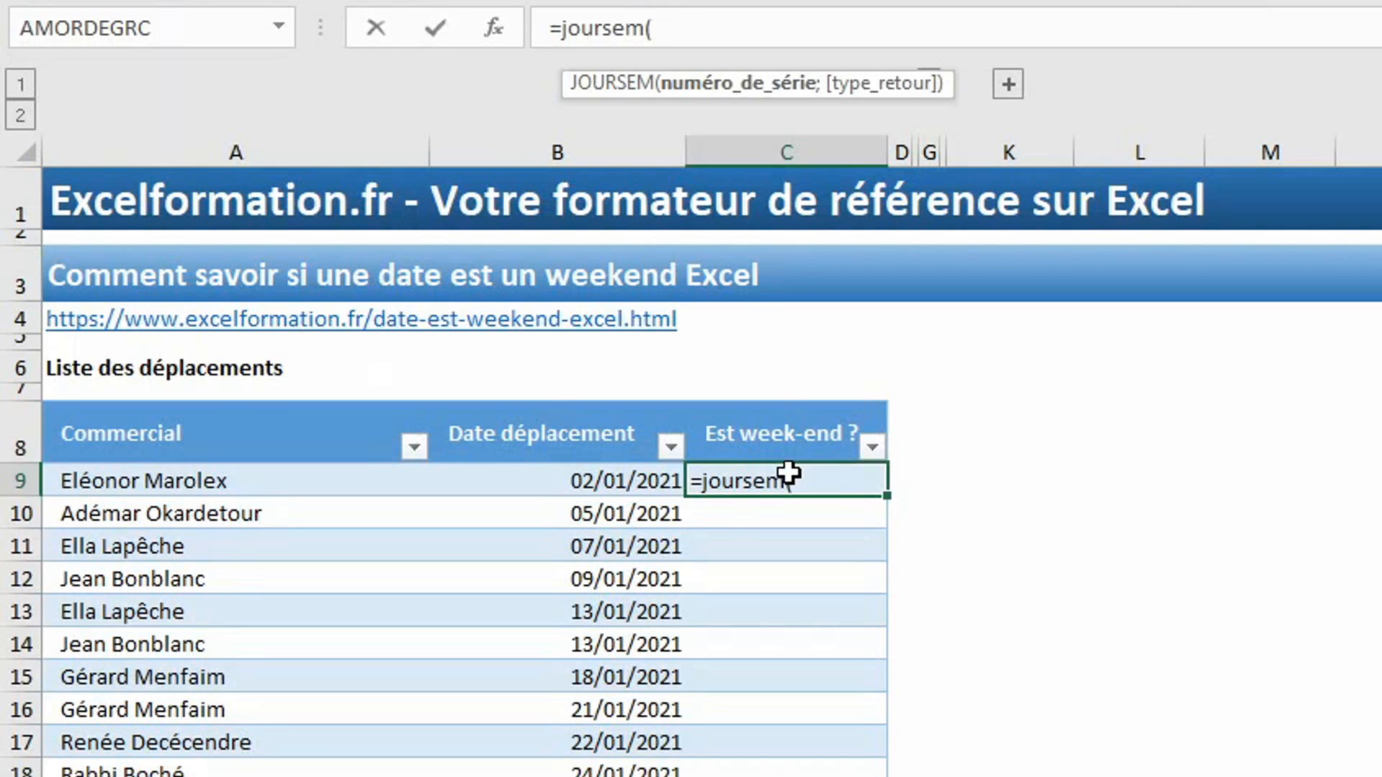
left_click(589, 481)
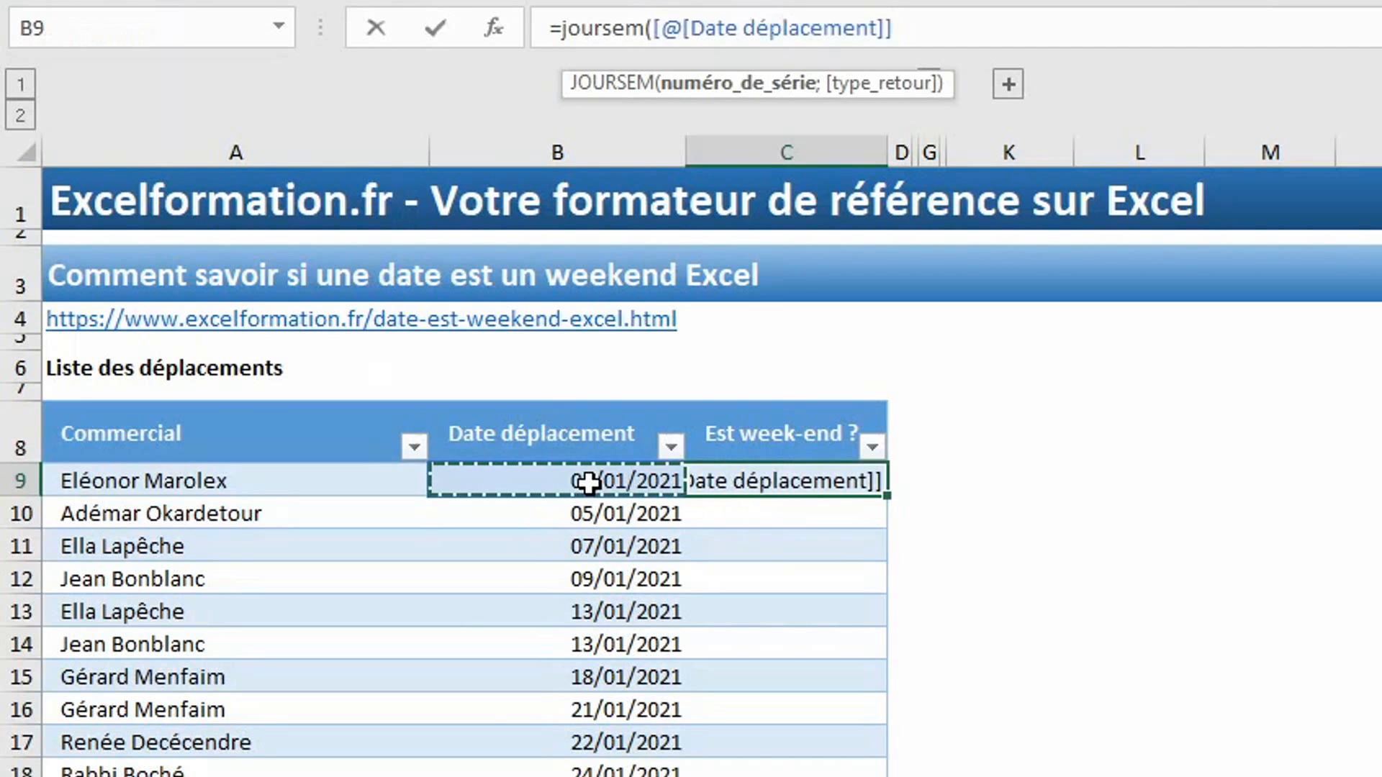
type(";")
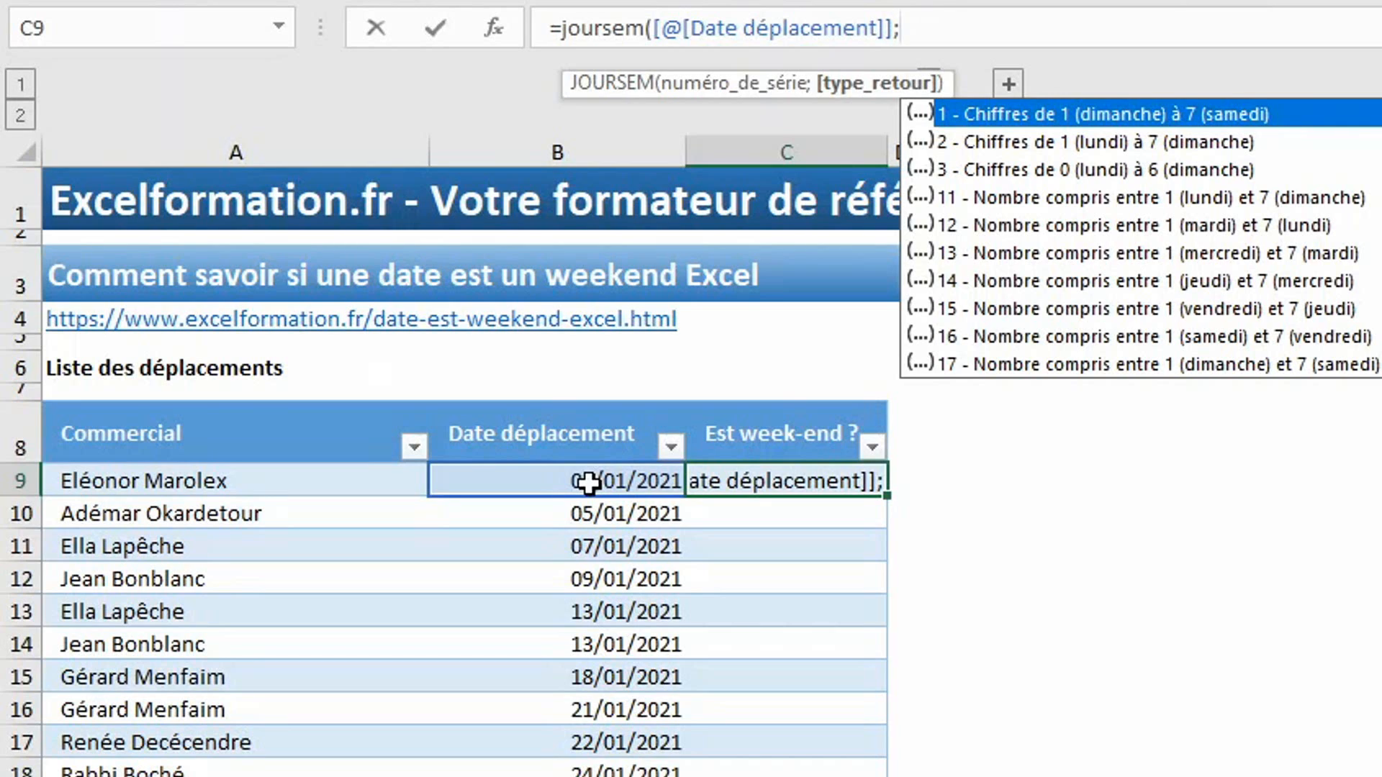
left_click(1043, 145)
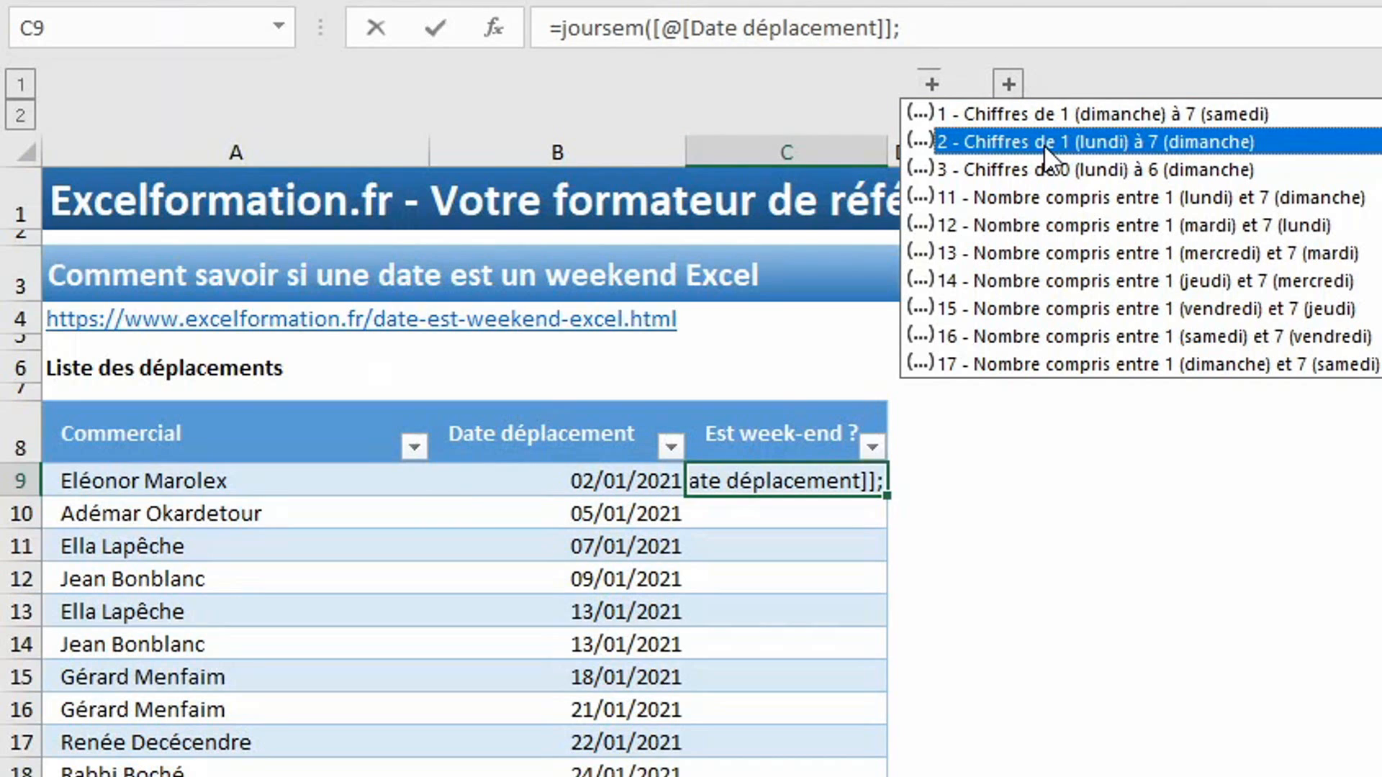
double_click(1043, 144)
type(")")
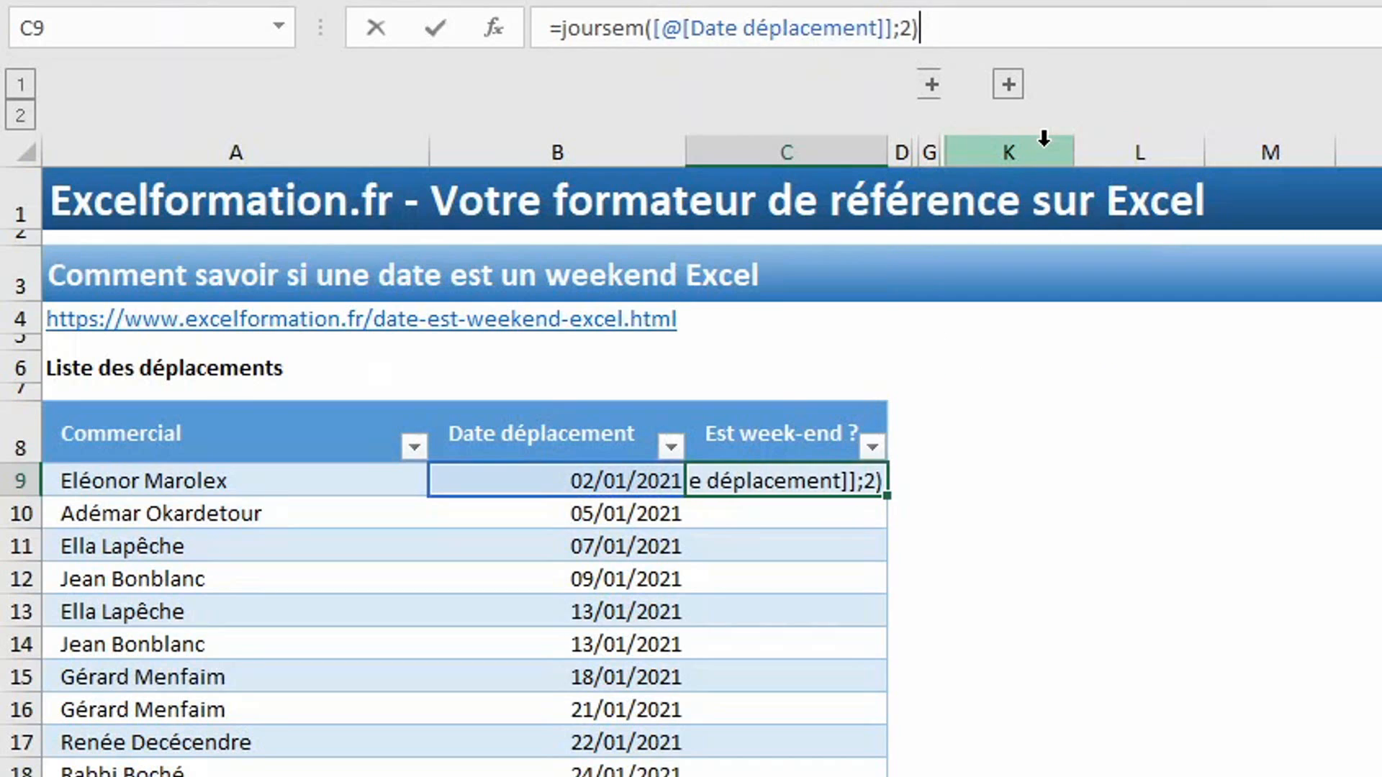
key("Return")
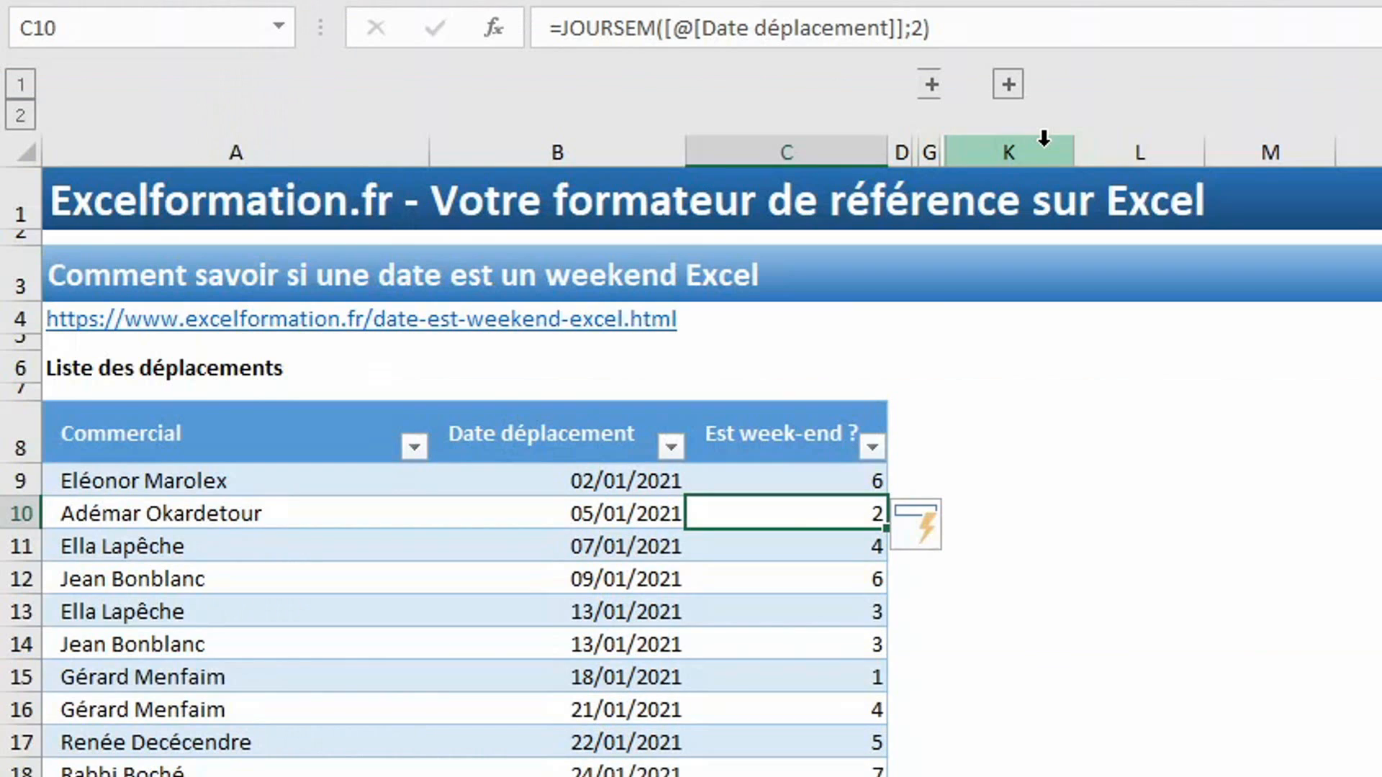
Step: Wrap the JOURSEM formula in C9 in a SI function returning "Week-end" when the day number is >=6 and "Semaine" otherwise
left_click(873, 479)
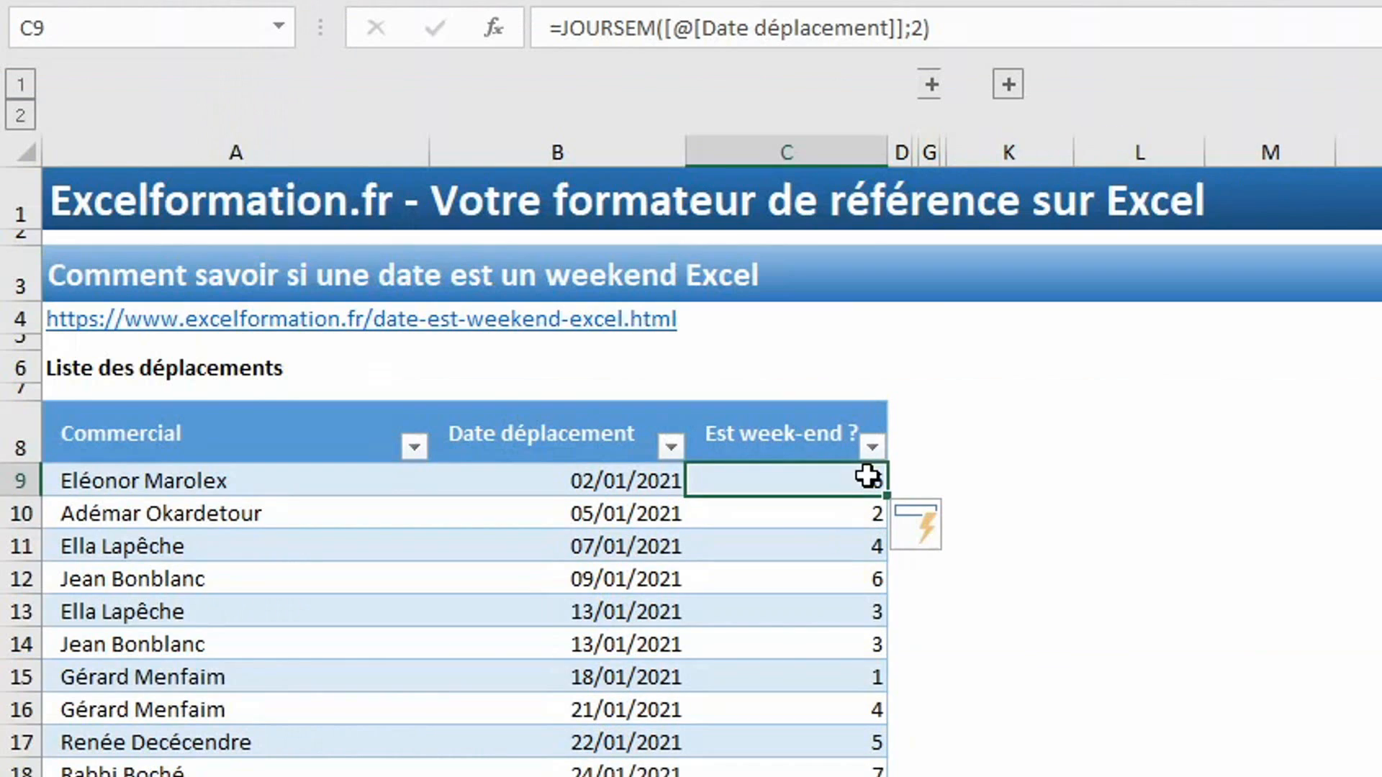
left_click(565, 33)
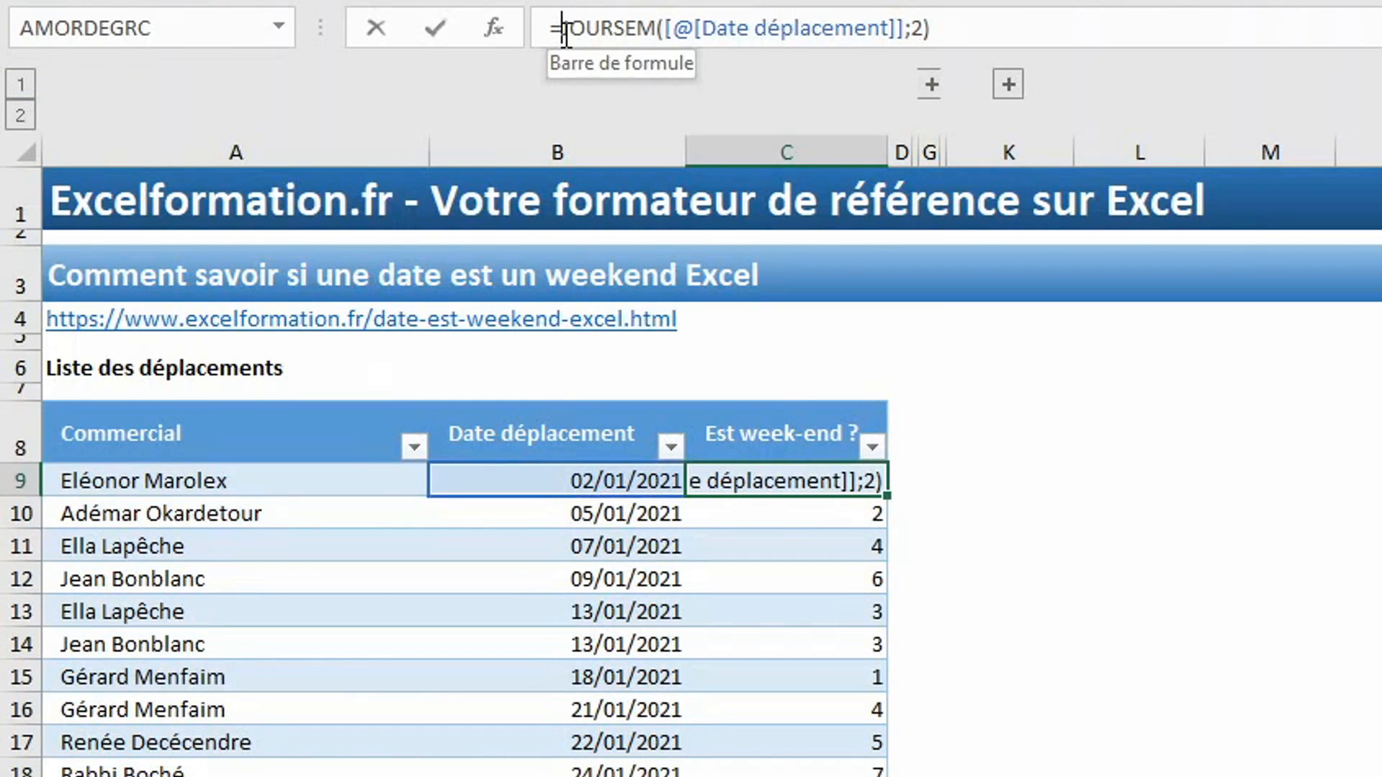
type("si(")
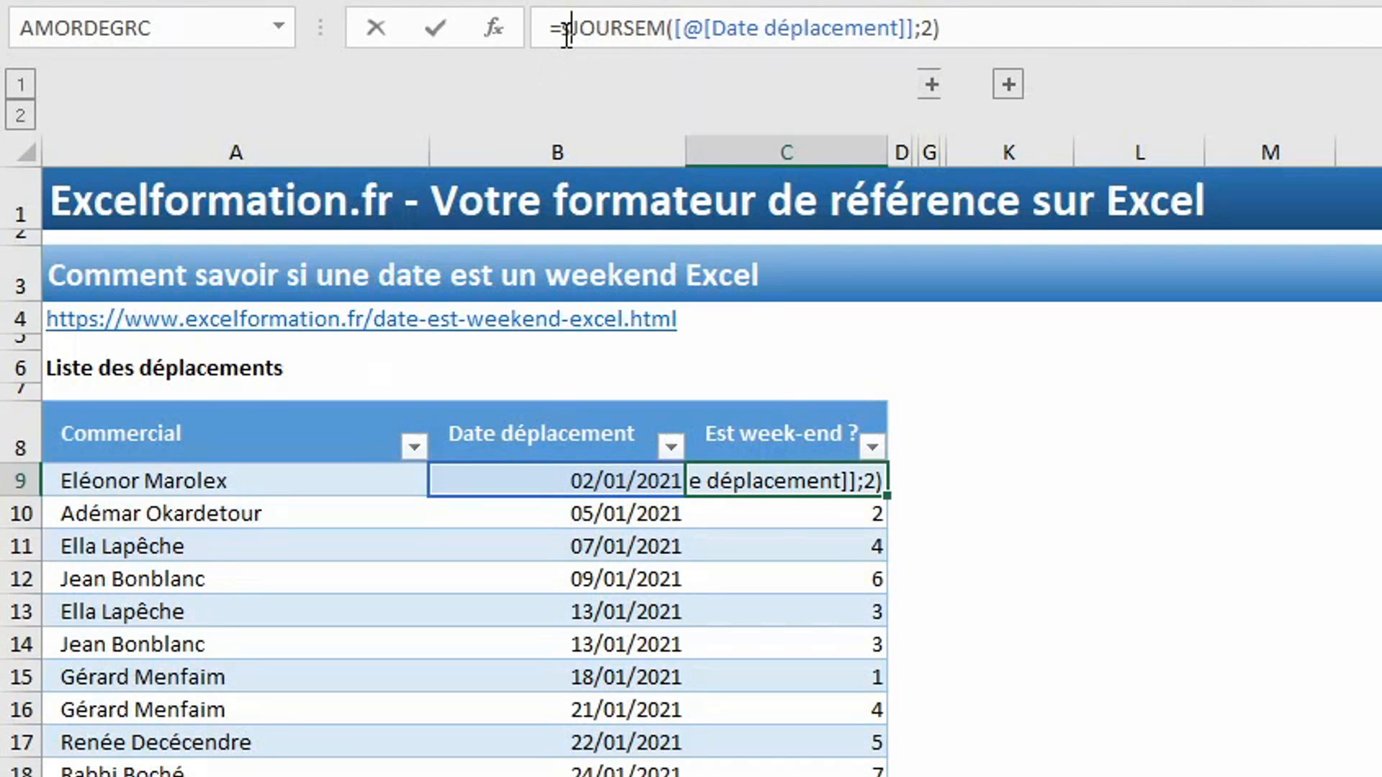
left_click(992, 19)
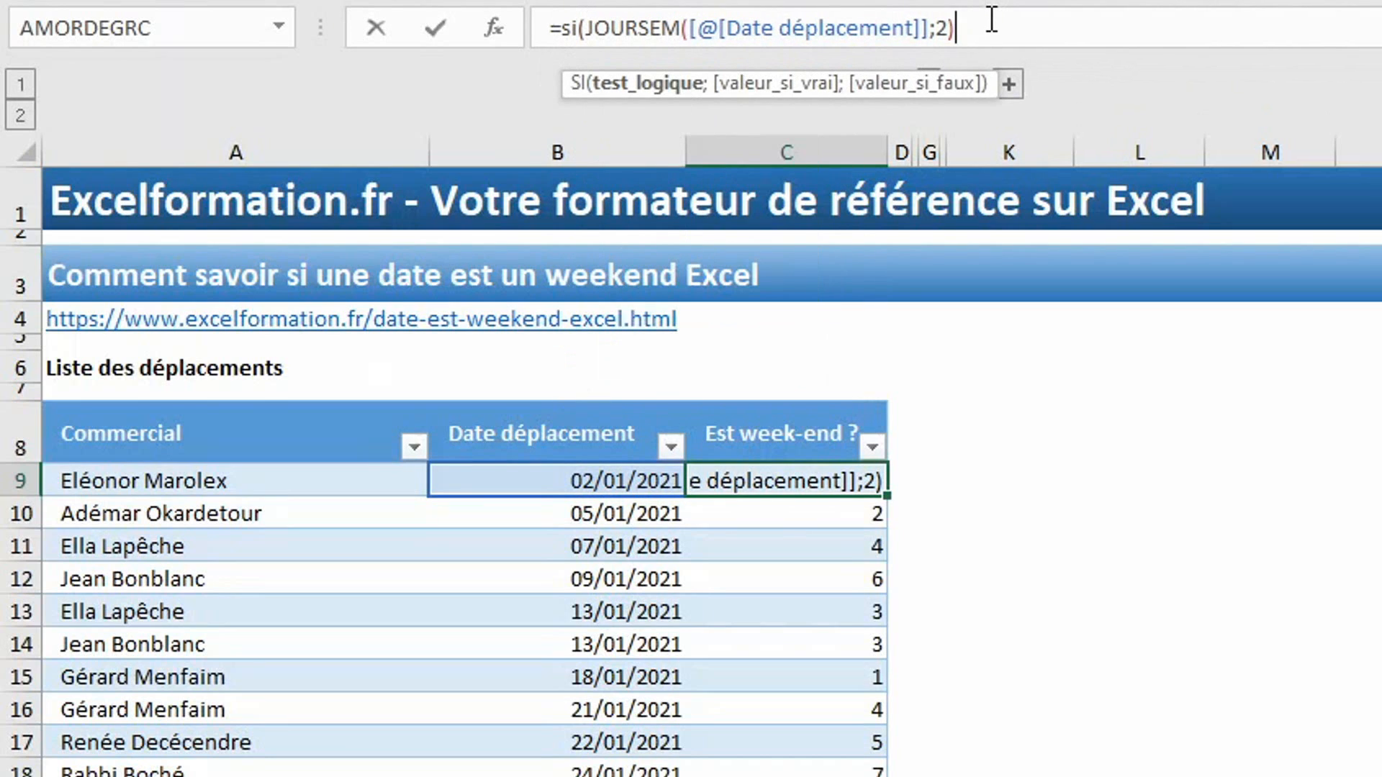
type(">=6")
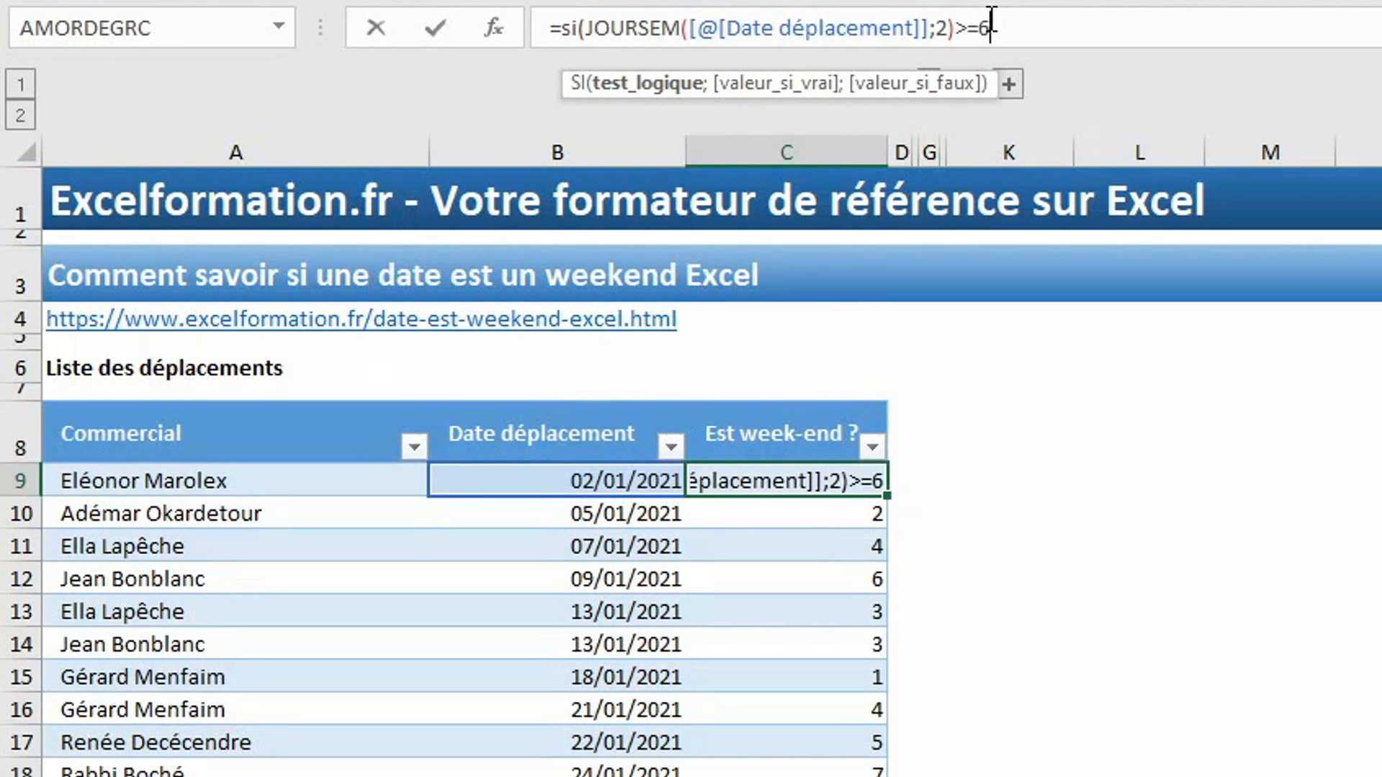
type(";\"Wee")
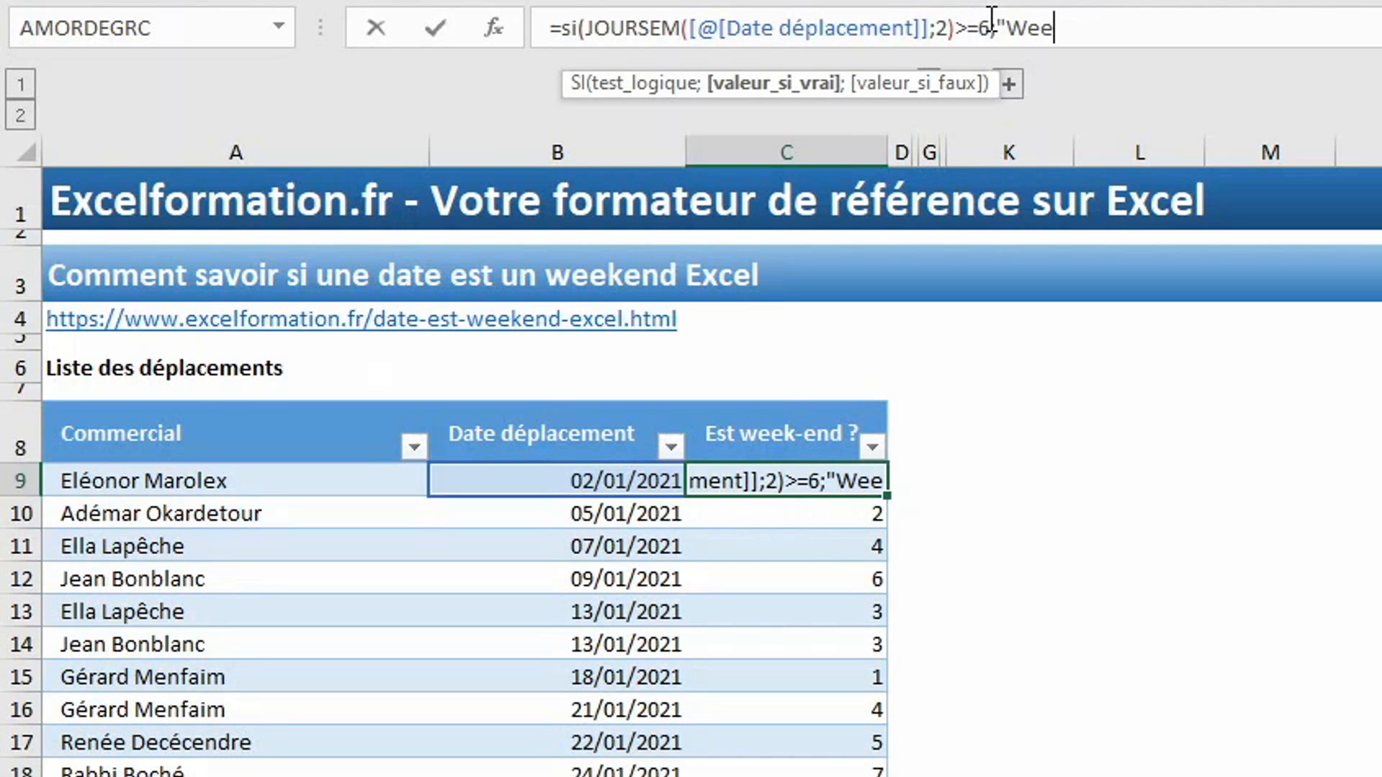
type("k-end\";")
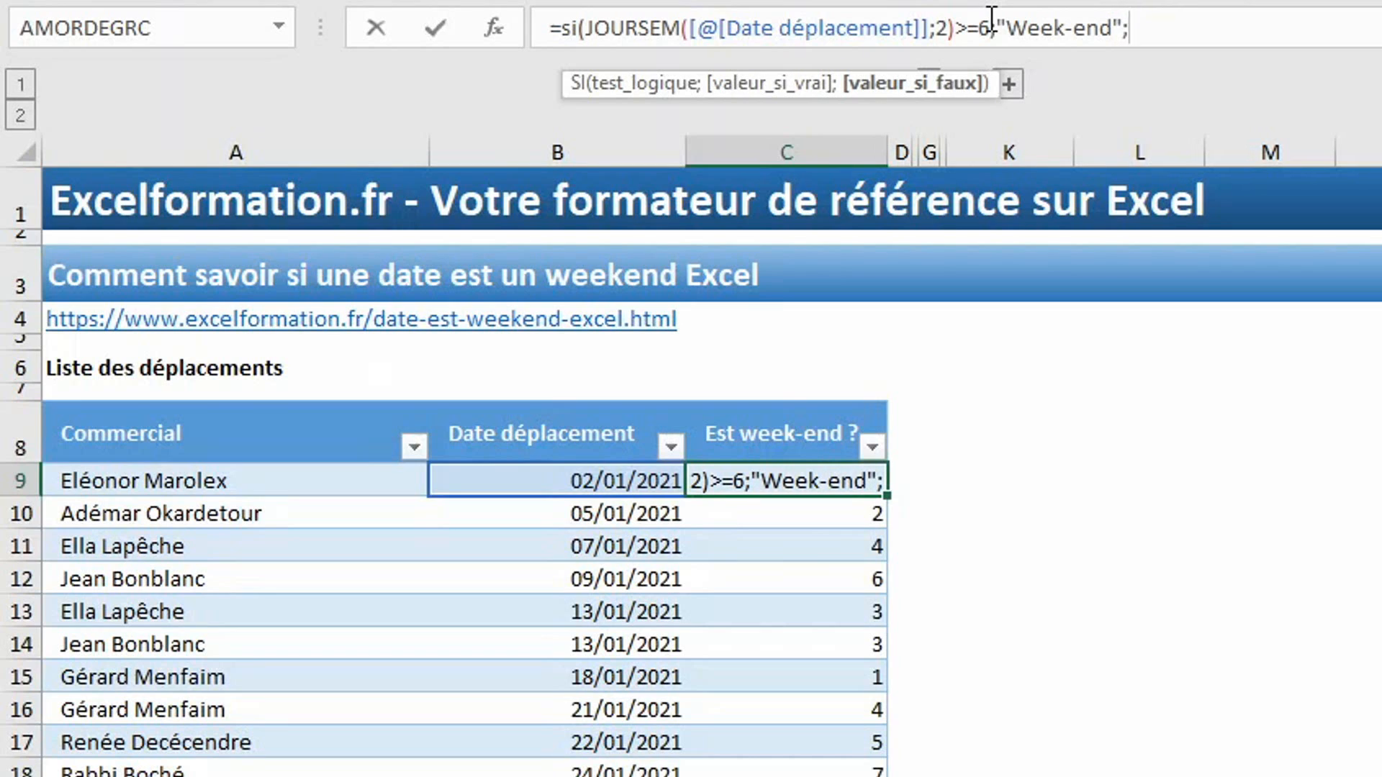
type("\"Semaine")
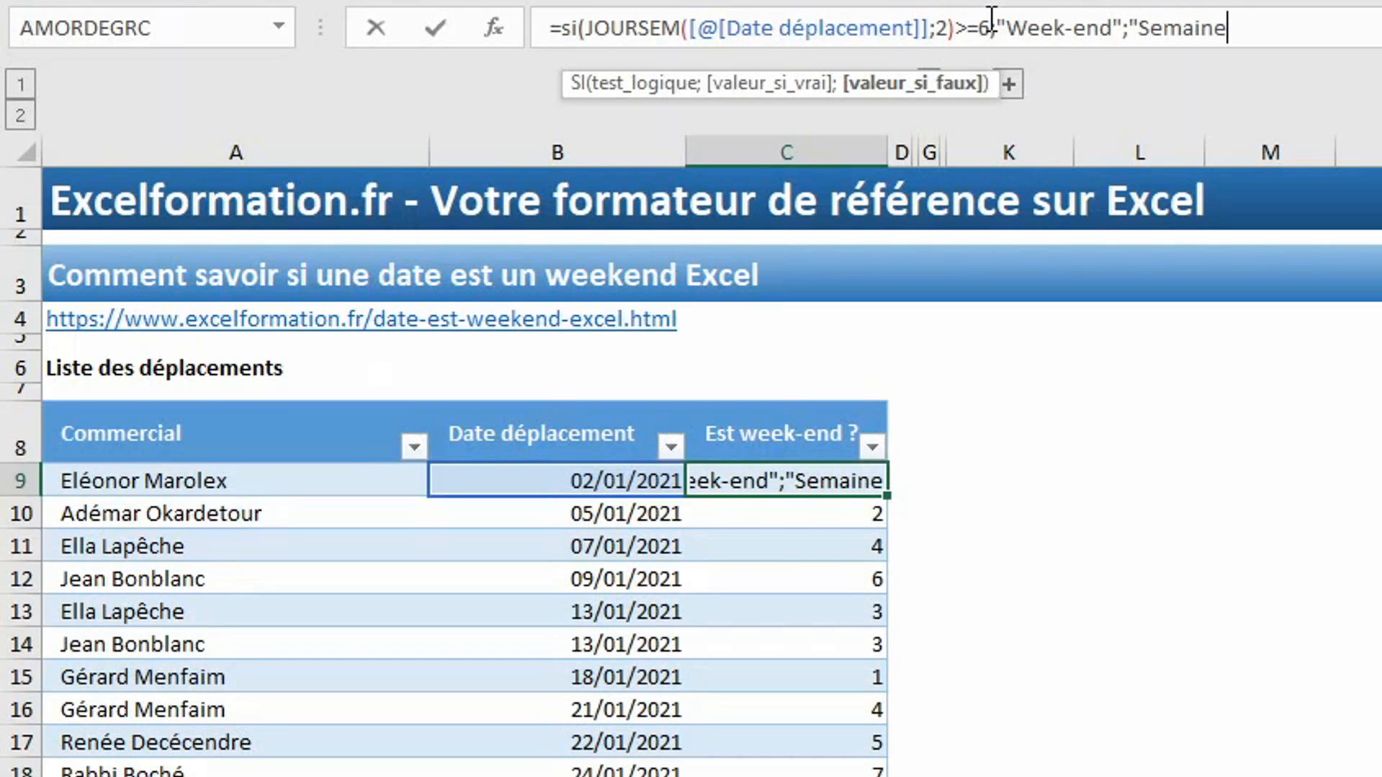
type("\")")
key("Return")
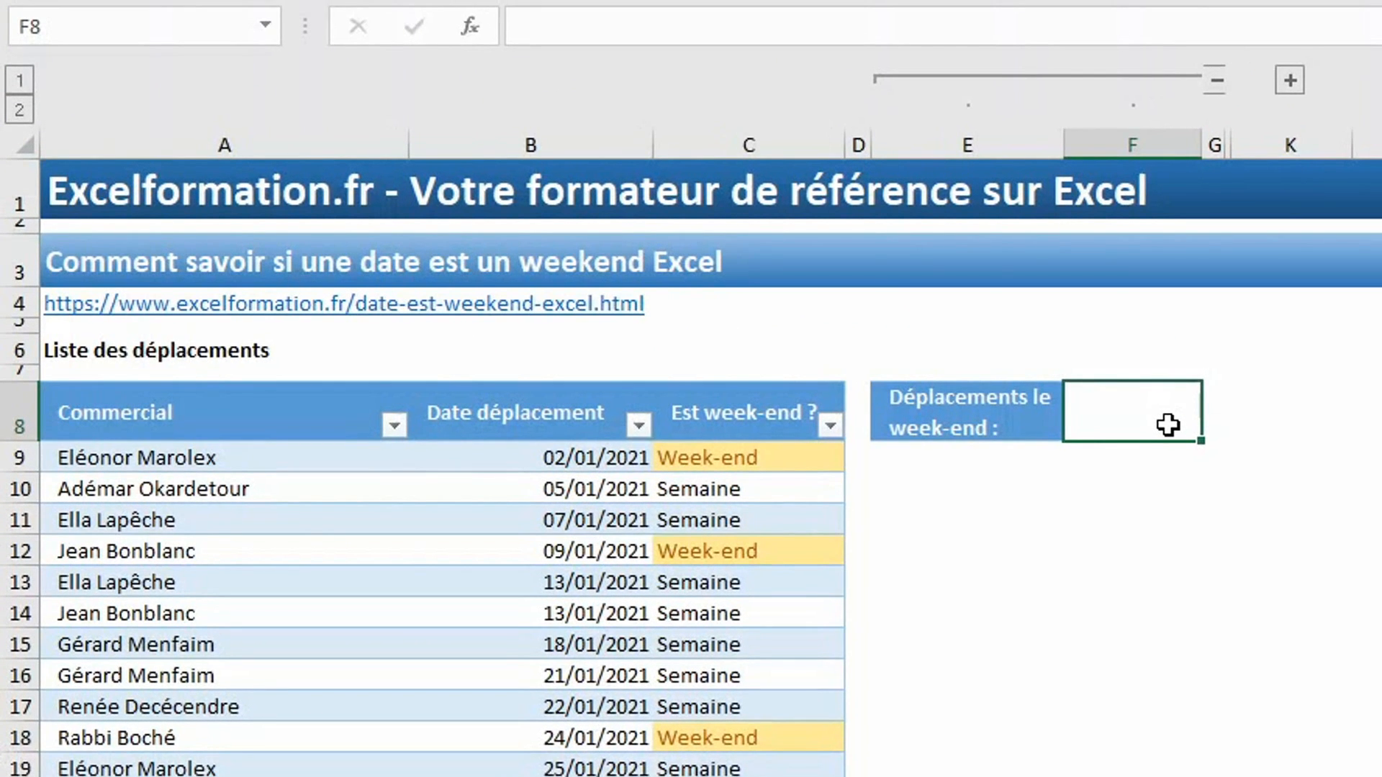
Step: Count the weekend trips in cell F8 with =NB.SI(baseDeplacements[Est week-end ?];"Week-end")
type("=nb.si(")
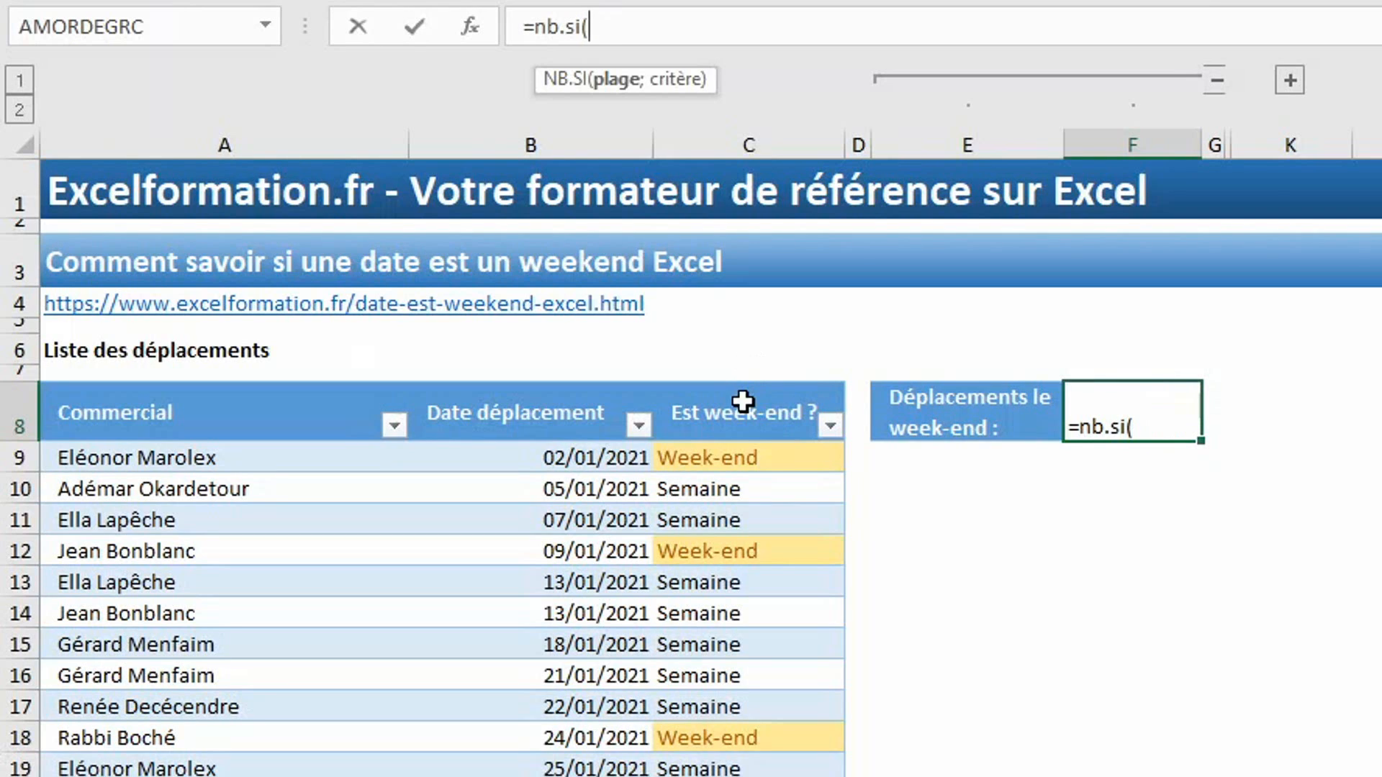
left_click(743, 386)
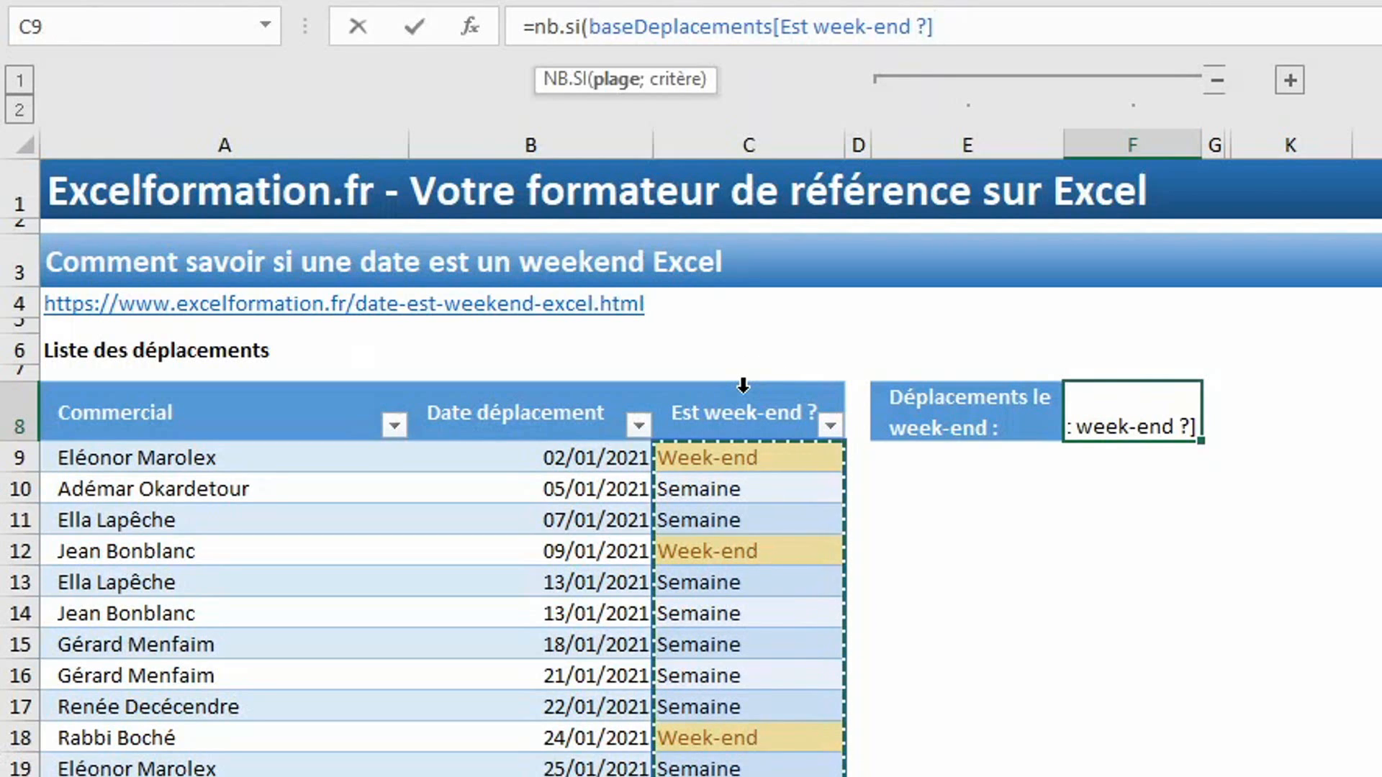
type(";")
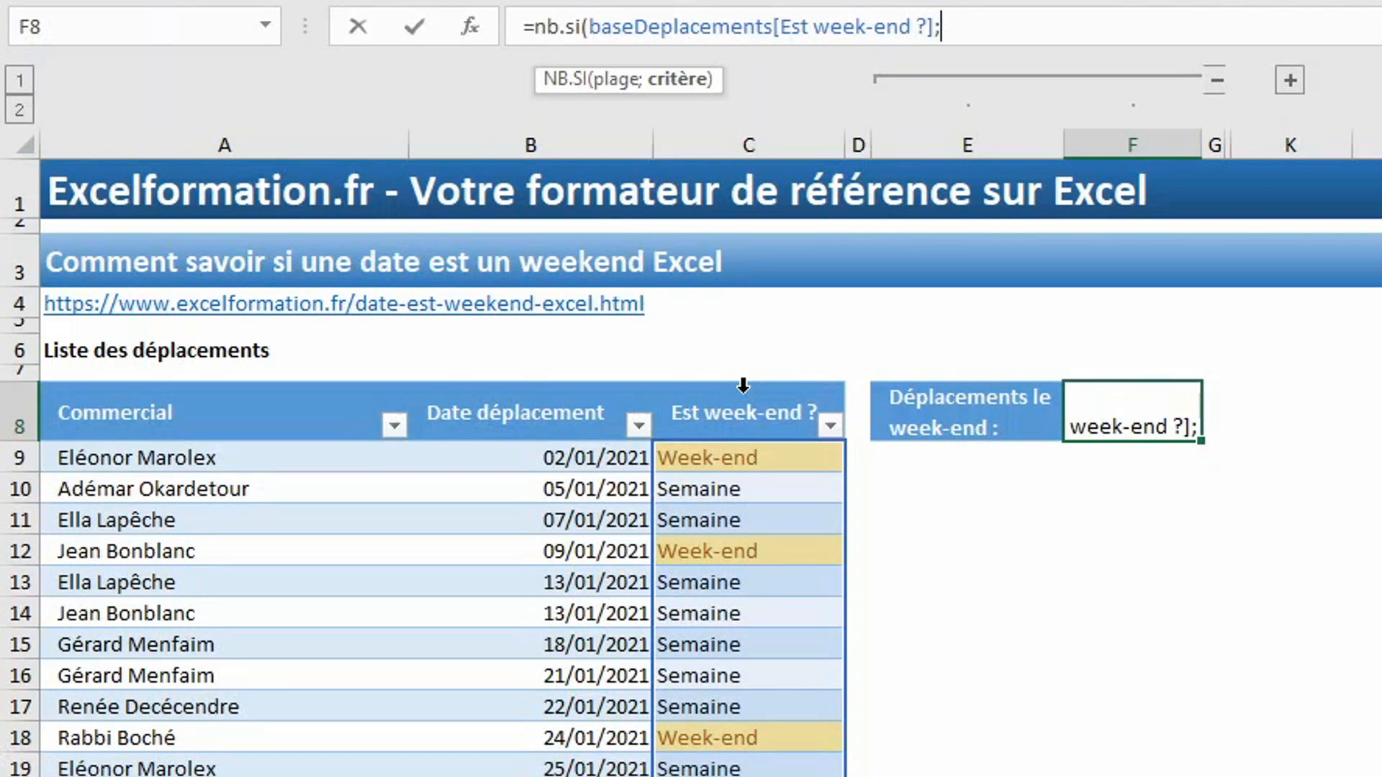
type("\"Week")
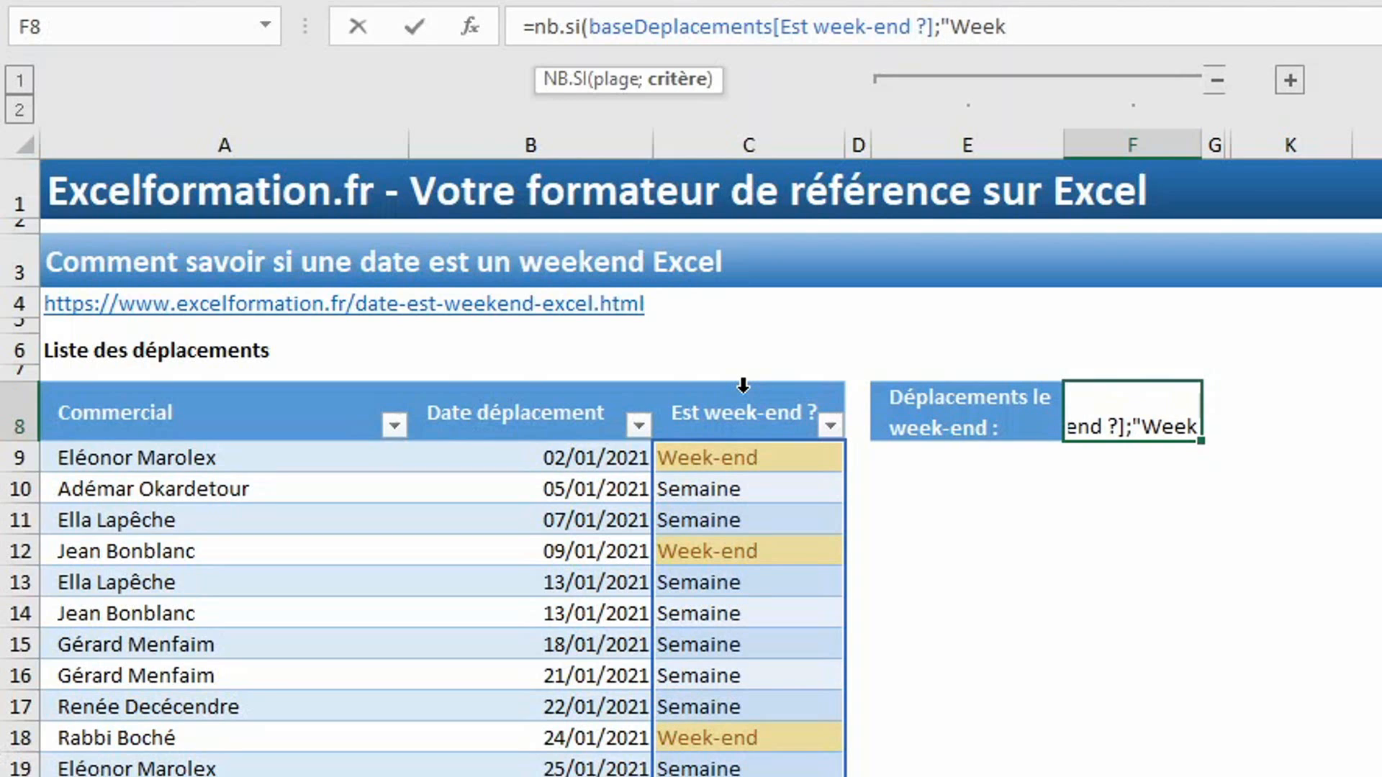
type("-ed")
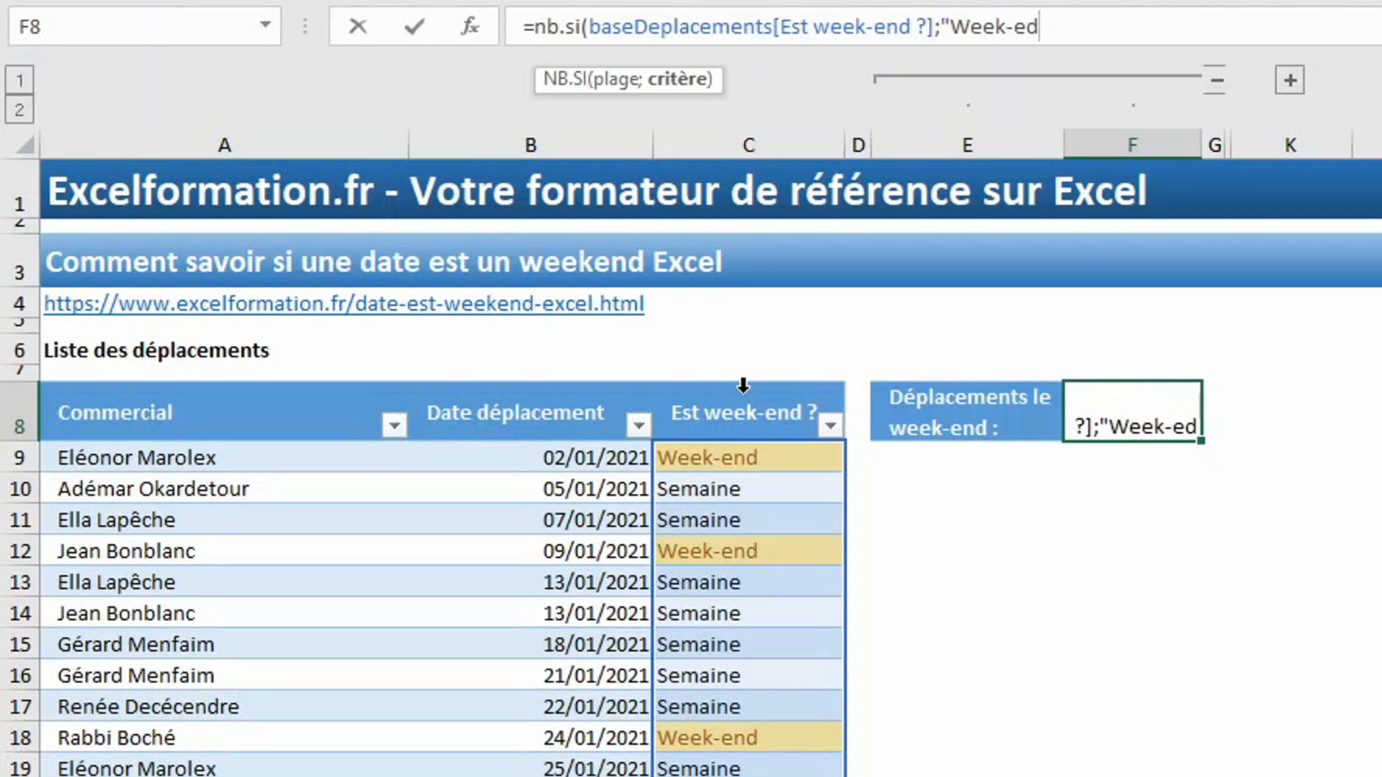
key("BackSpace")
type("nd\"")
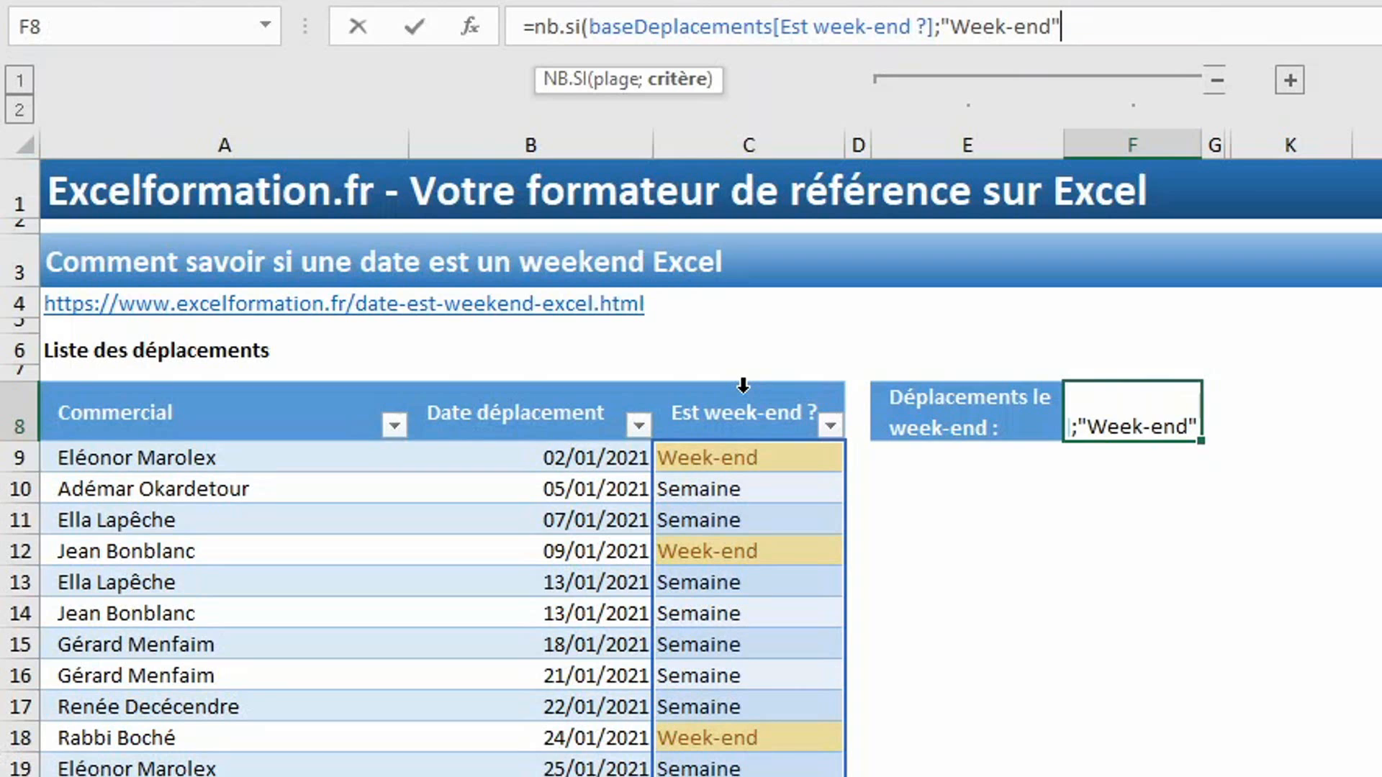
type(")")
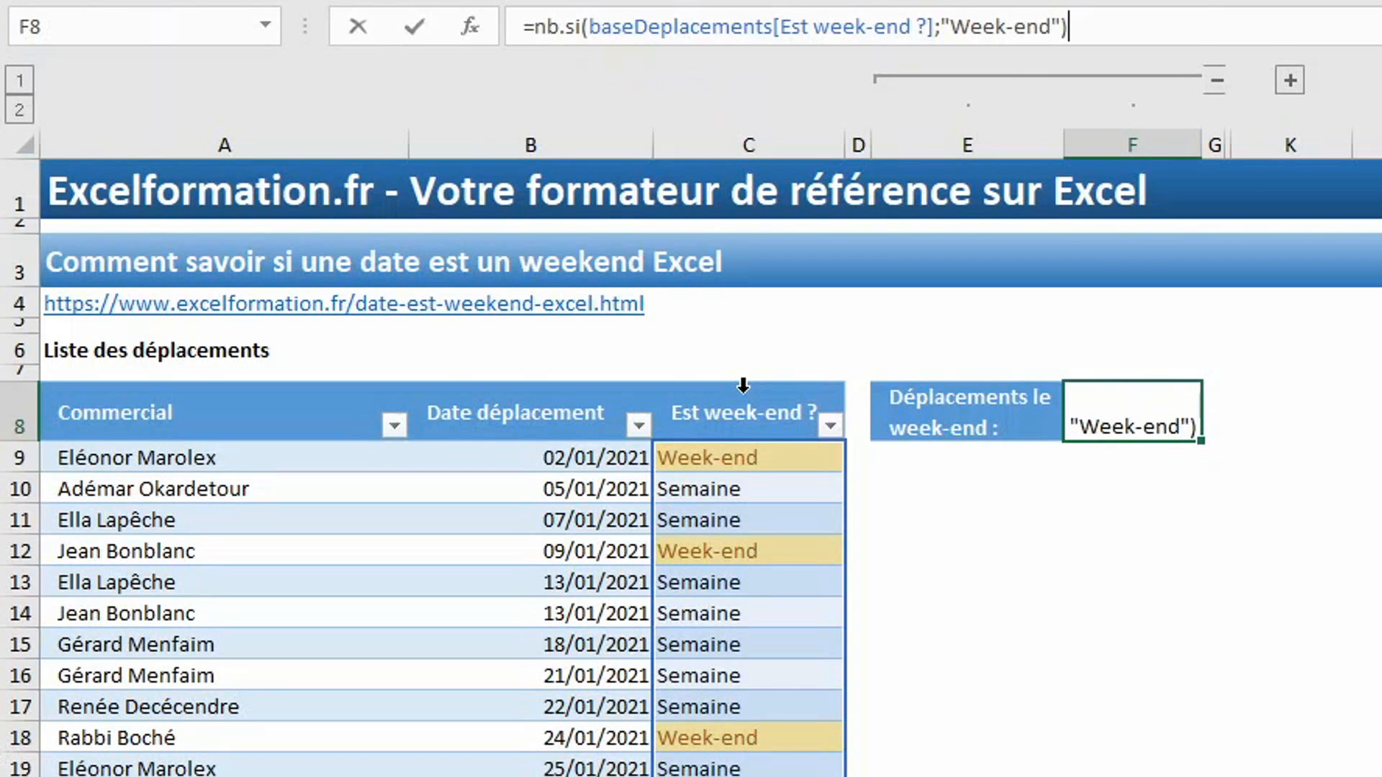
key("Return")
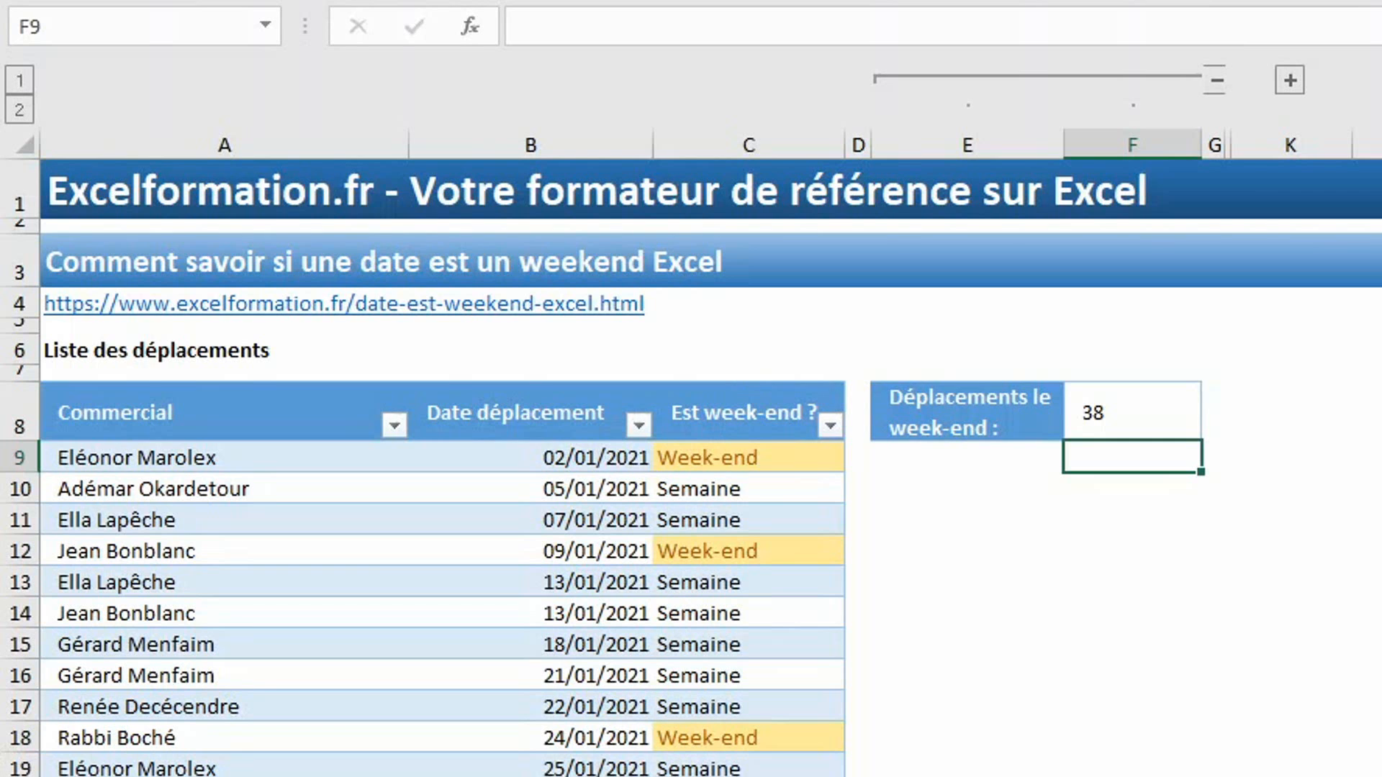
scroll(743, 387, "down", 15)
scroll(743, 386, "down", 17)
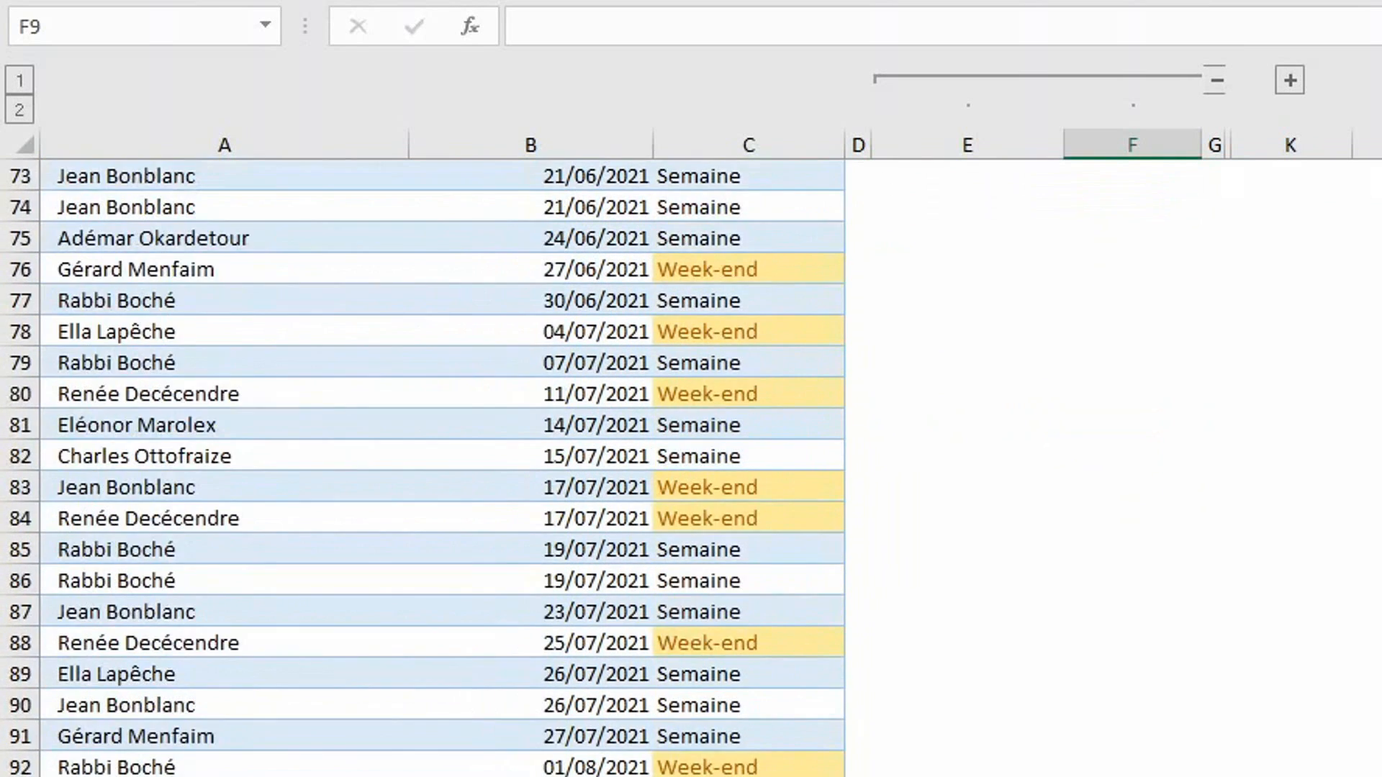
scroll(743, 387, "down", 7)
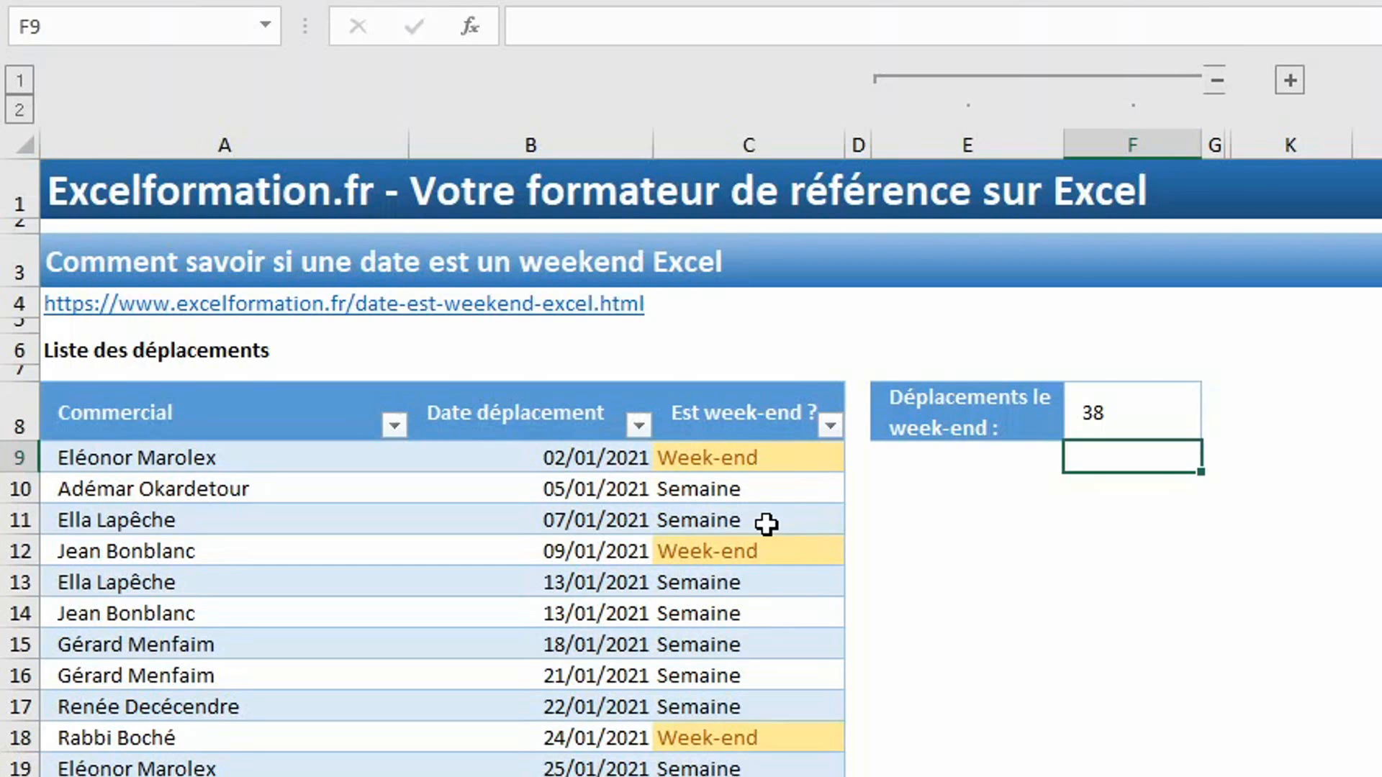
Step: Replace the formula in F8 with a SOMMEPROD that tests JOURSEM(baseDeplacements[Date déplacement];2)>=6
key("Up")
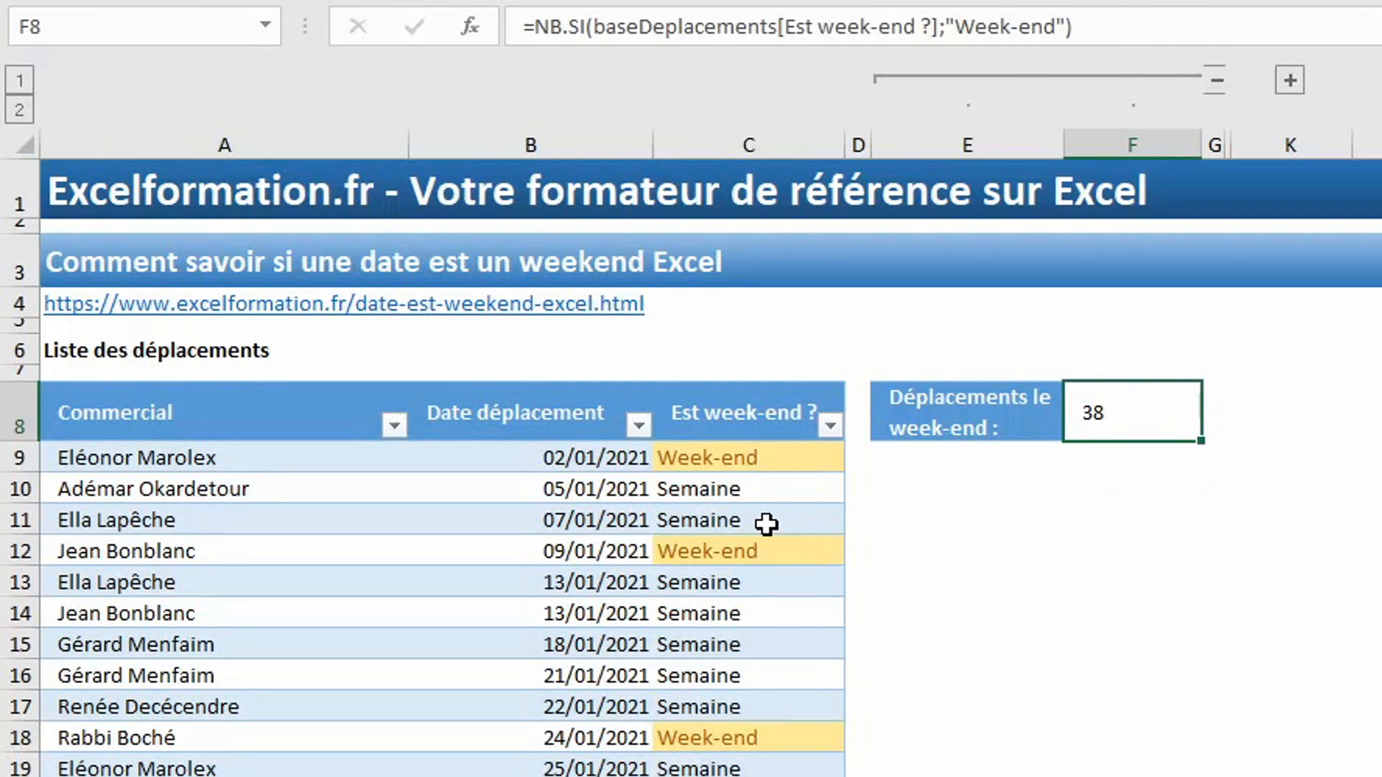
type("=sommep")
key("Tab")
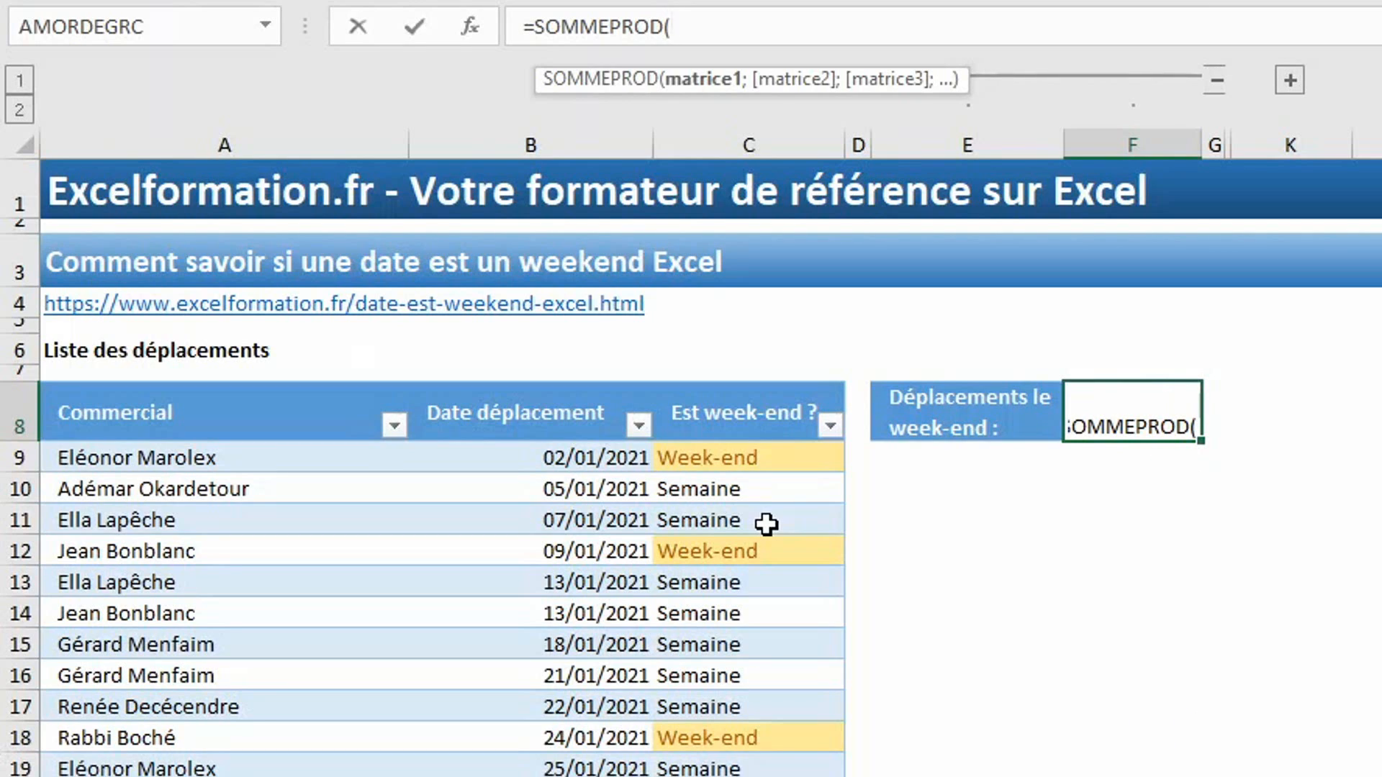
type(")")
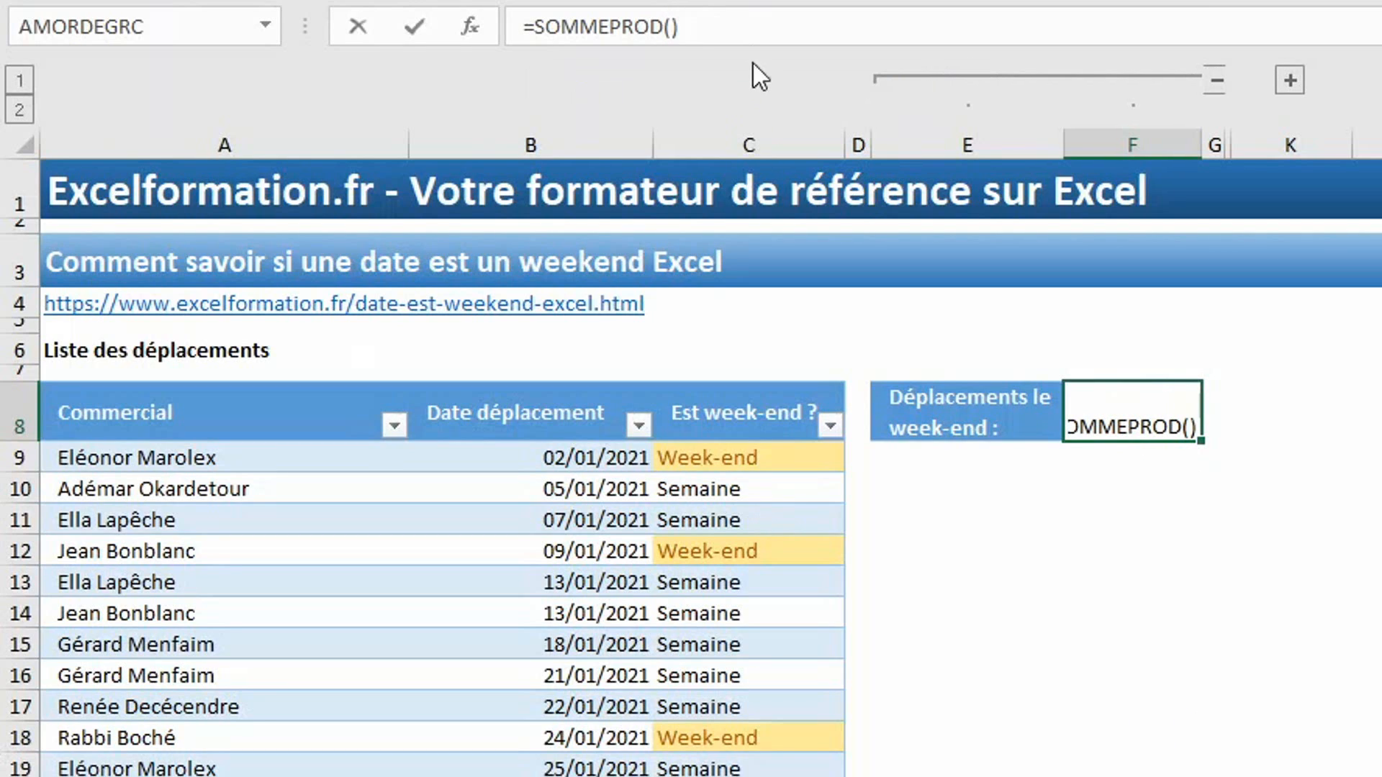
left_click(669, 29)
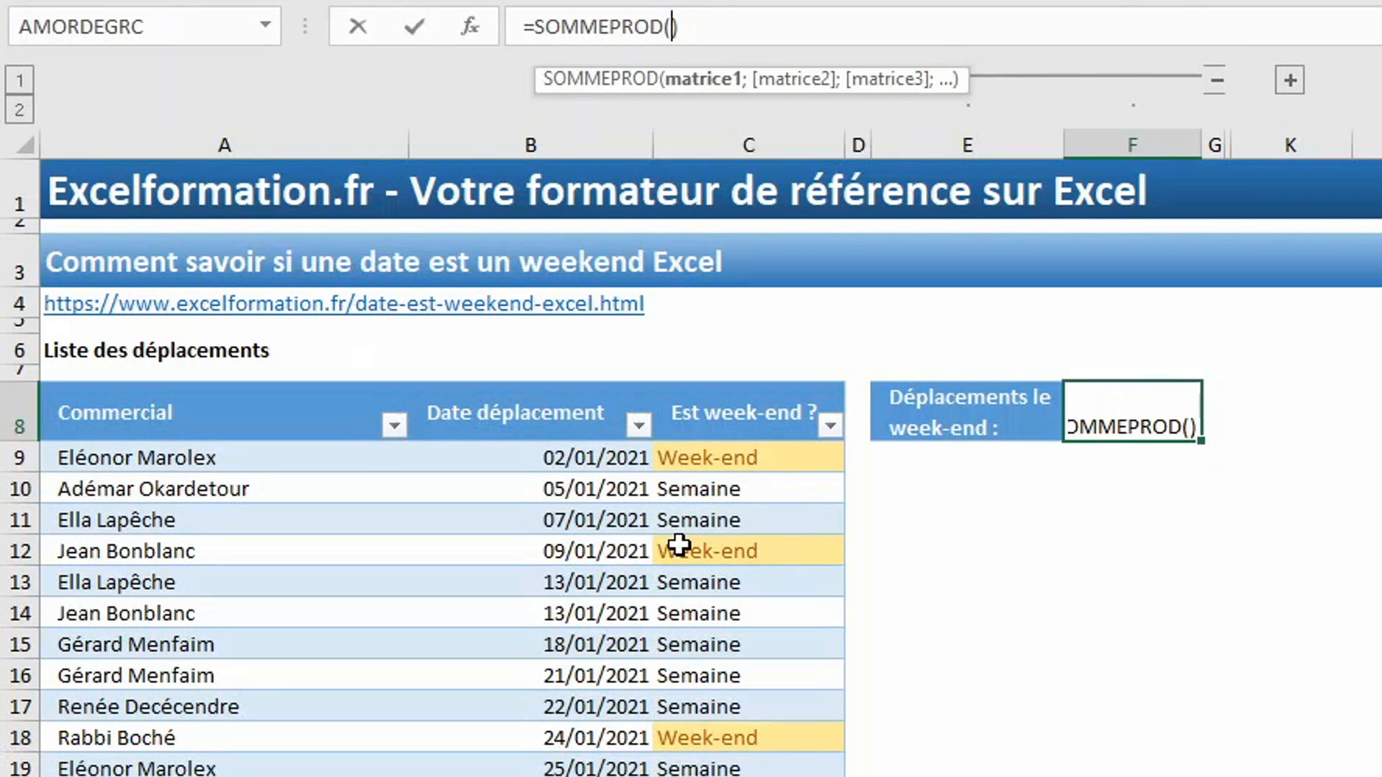
type("jourse")
key("Tab")
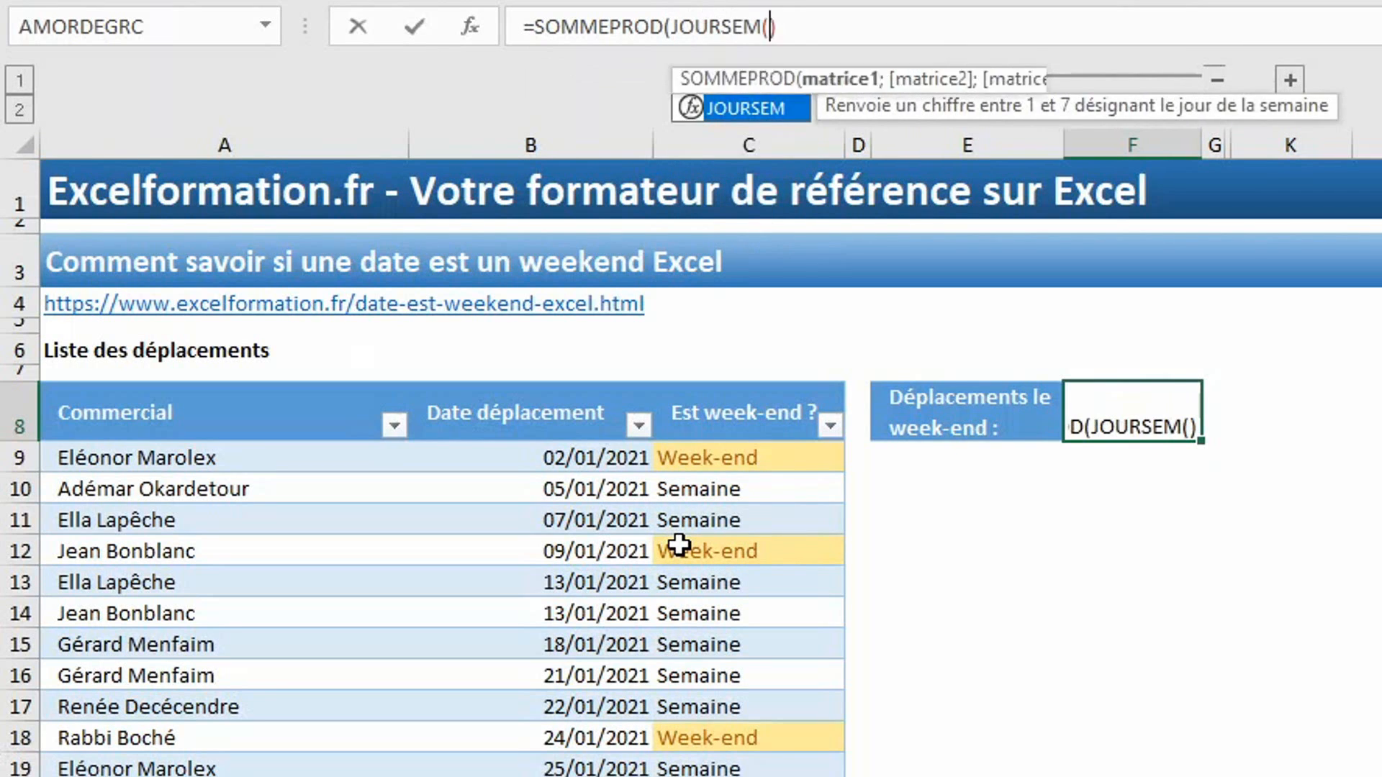
left_click(498, 383)
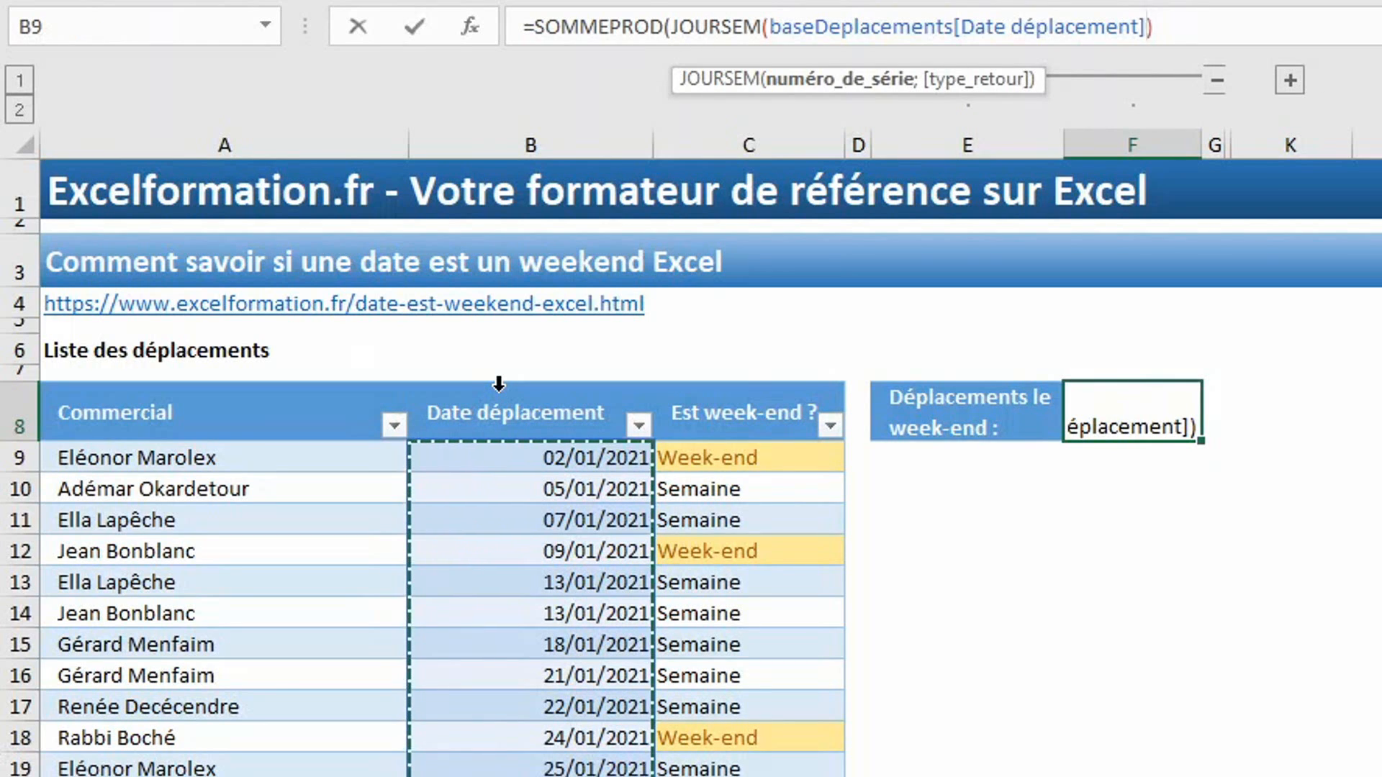
type(";2")
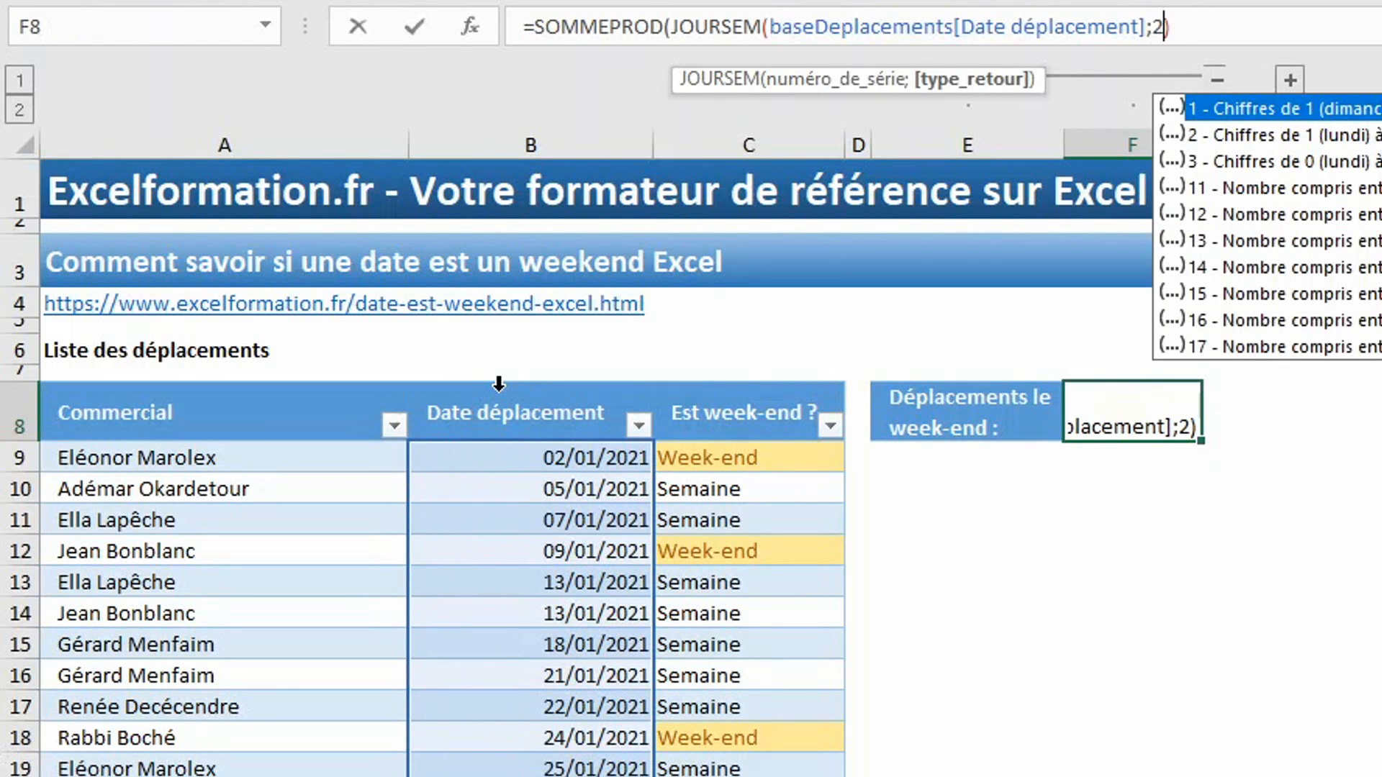
type(")")
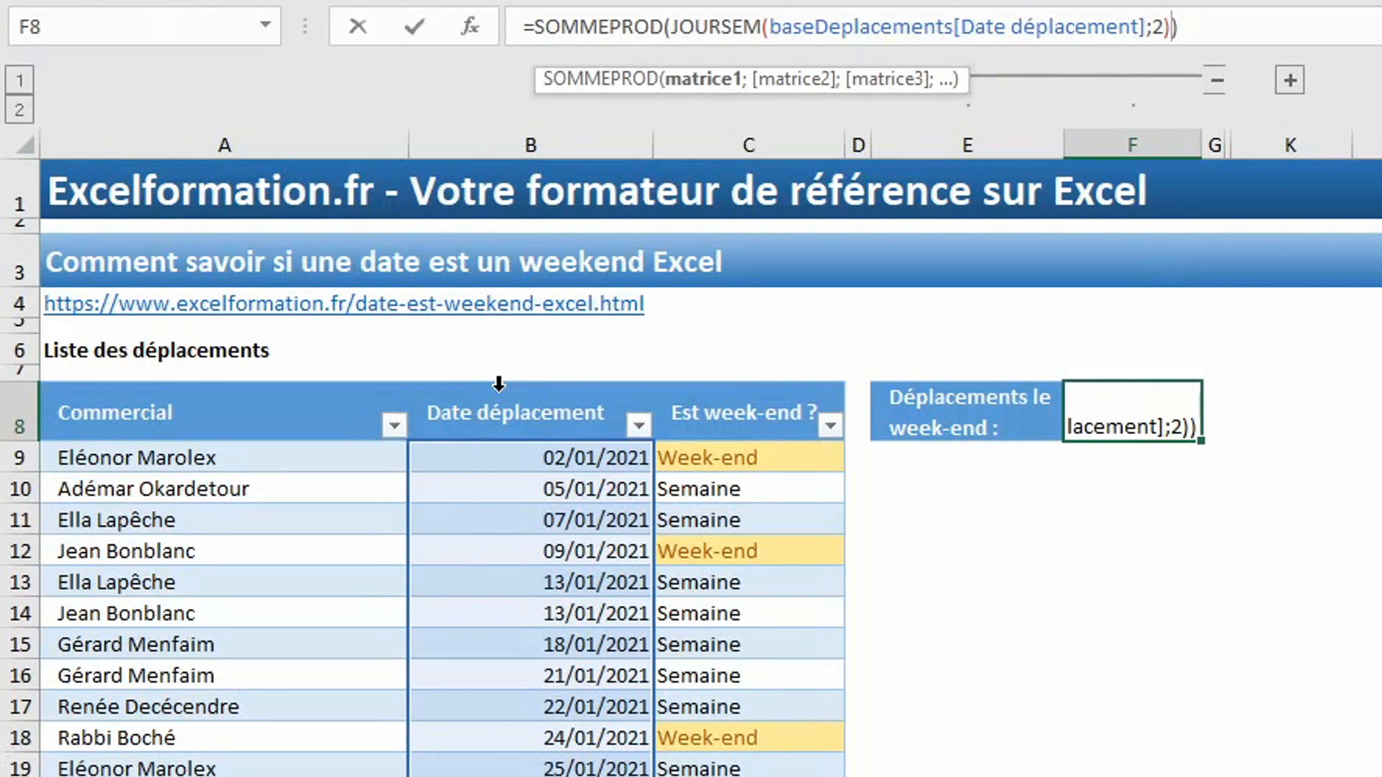
type(">=6")
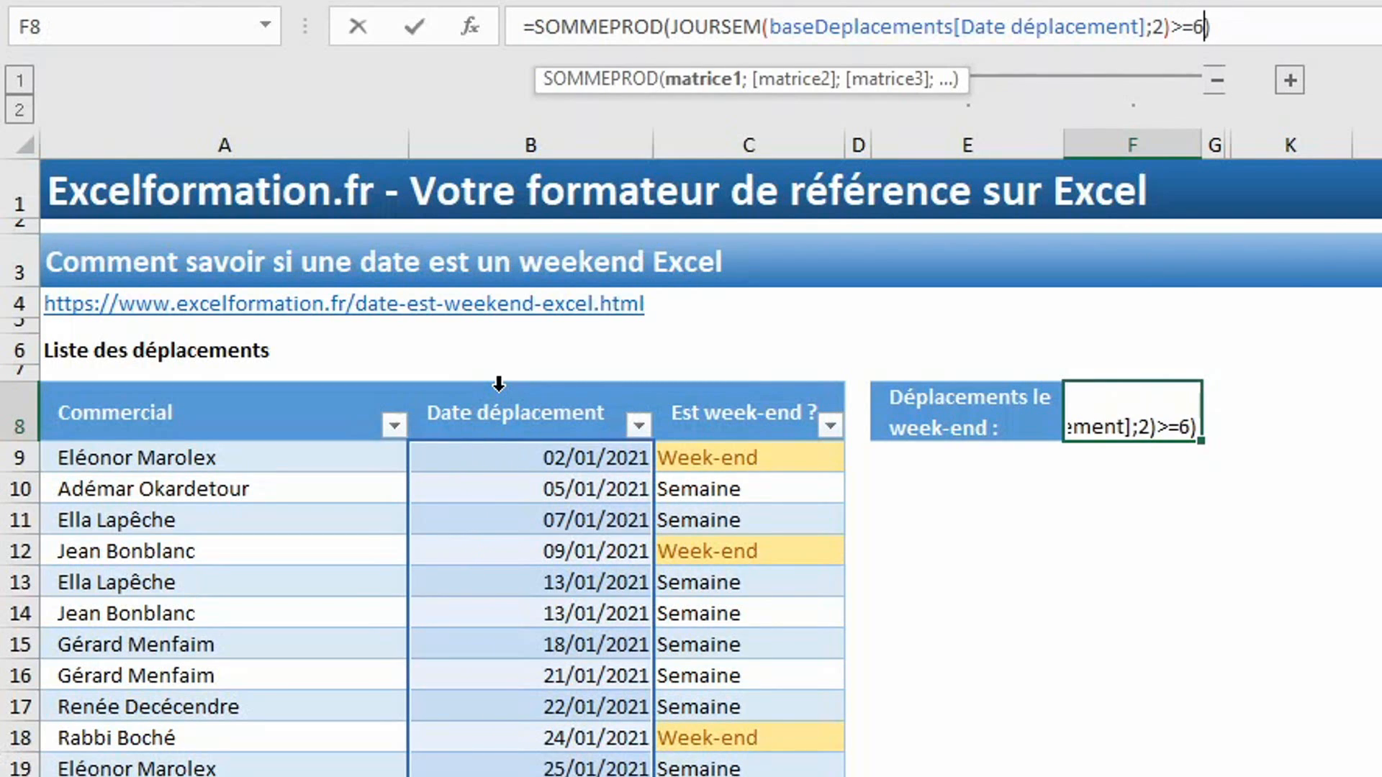
Step: Enclose the >=6 test in F8 in parentheses and multiply it by 1, giving =SOMMEPROD((JOURSEM(baseDeplacements[Date déplacement];2)>=6)*1)
left_click(665, 27)
left_click(677, 27)
type("(")
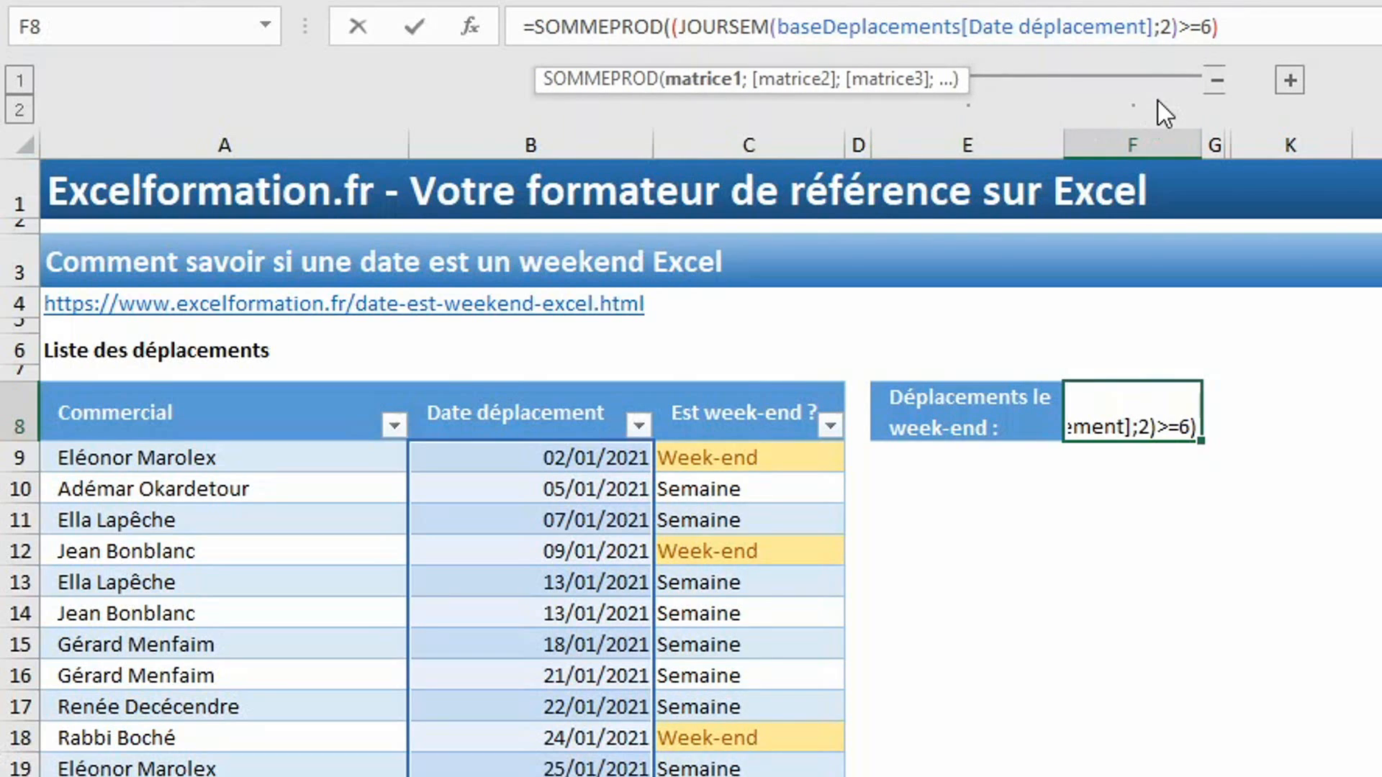
left_click(1212, 30)
type(")")
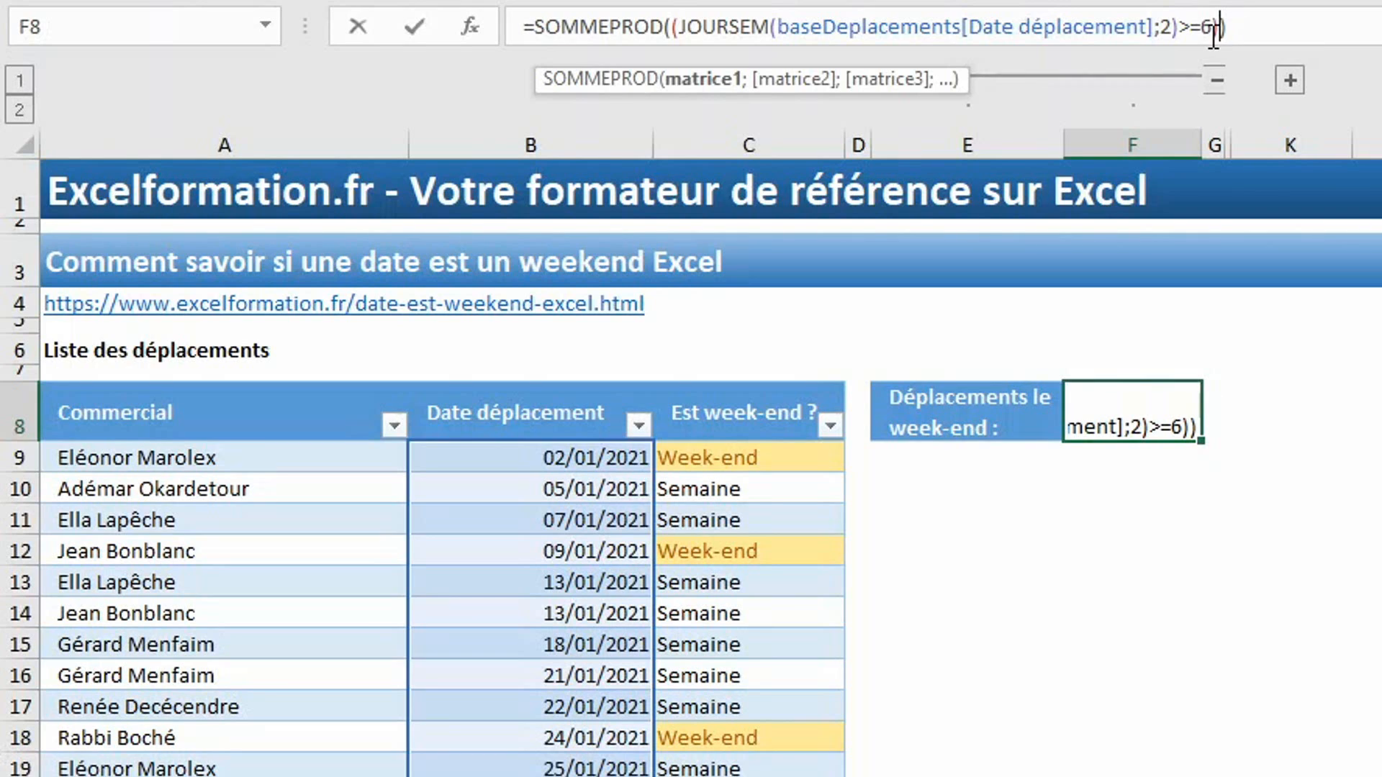
type("*")
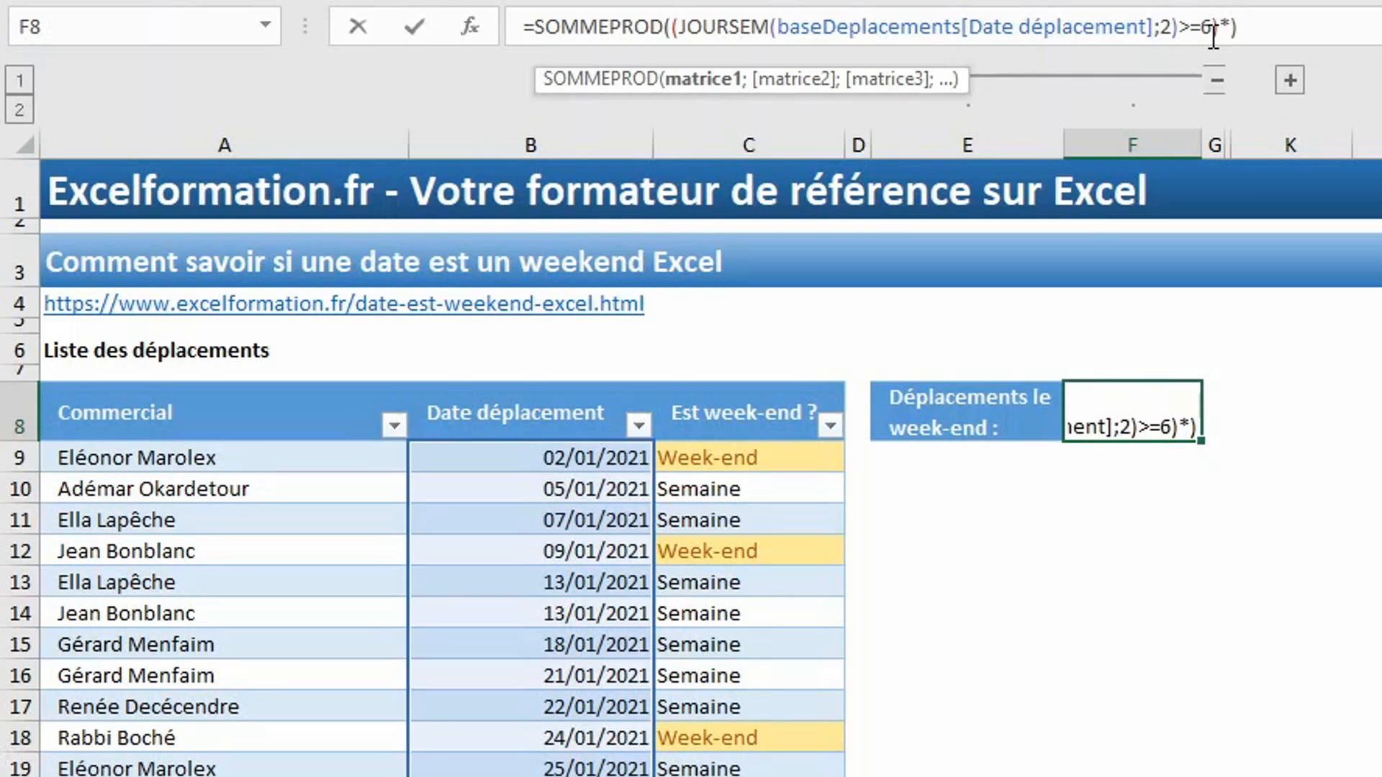
type("1")
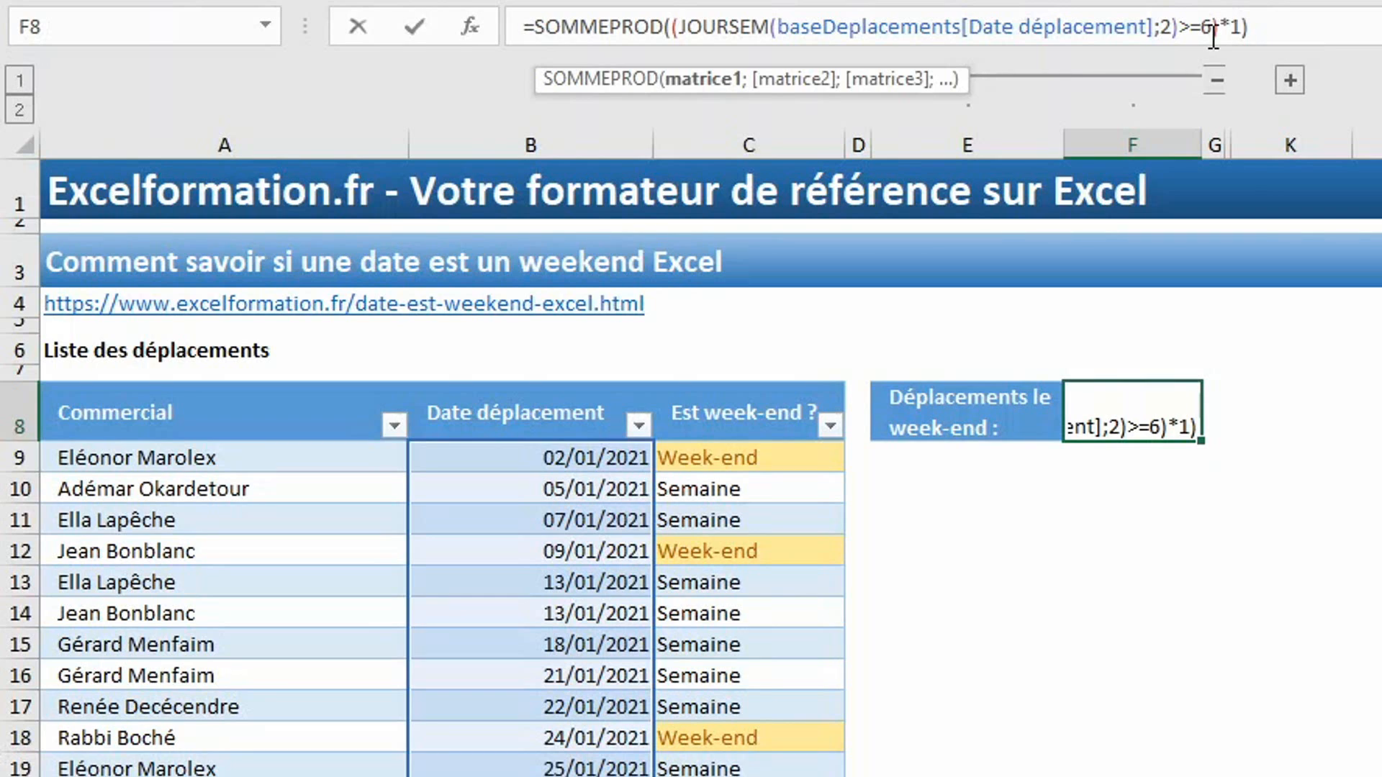
key("Return")
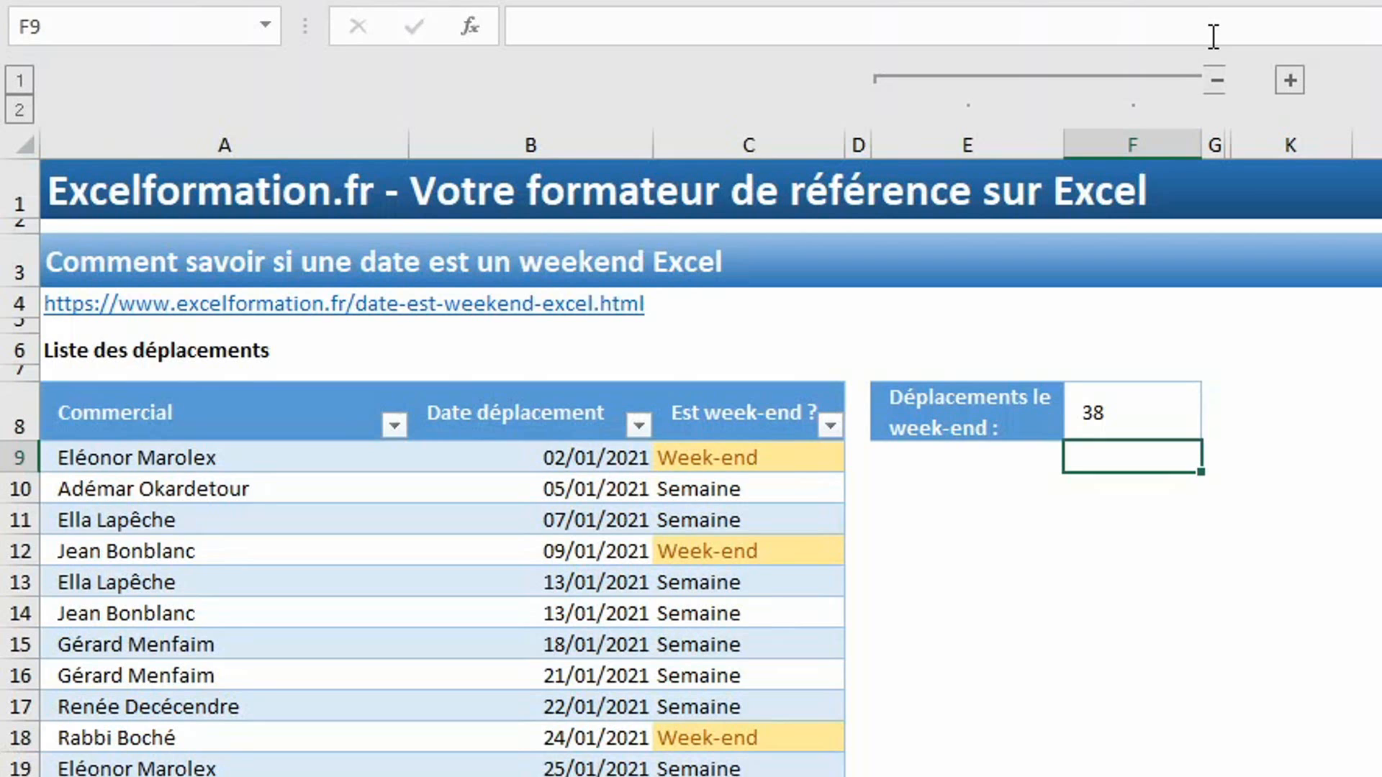
Step: Evaluate the SOMMEPROD formula in F8 step by step, examining the date serials, weekday numbers, logical values and their numeric conversion
left_click(1135, 422)
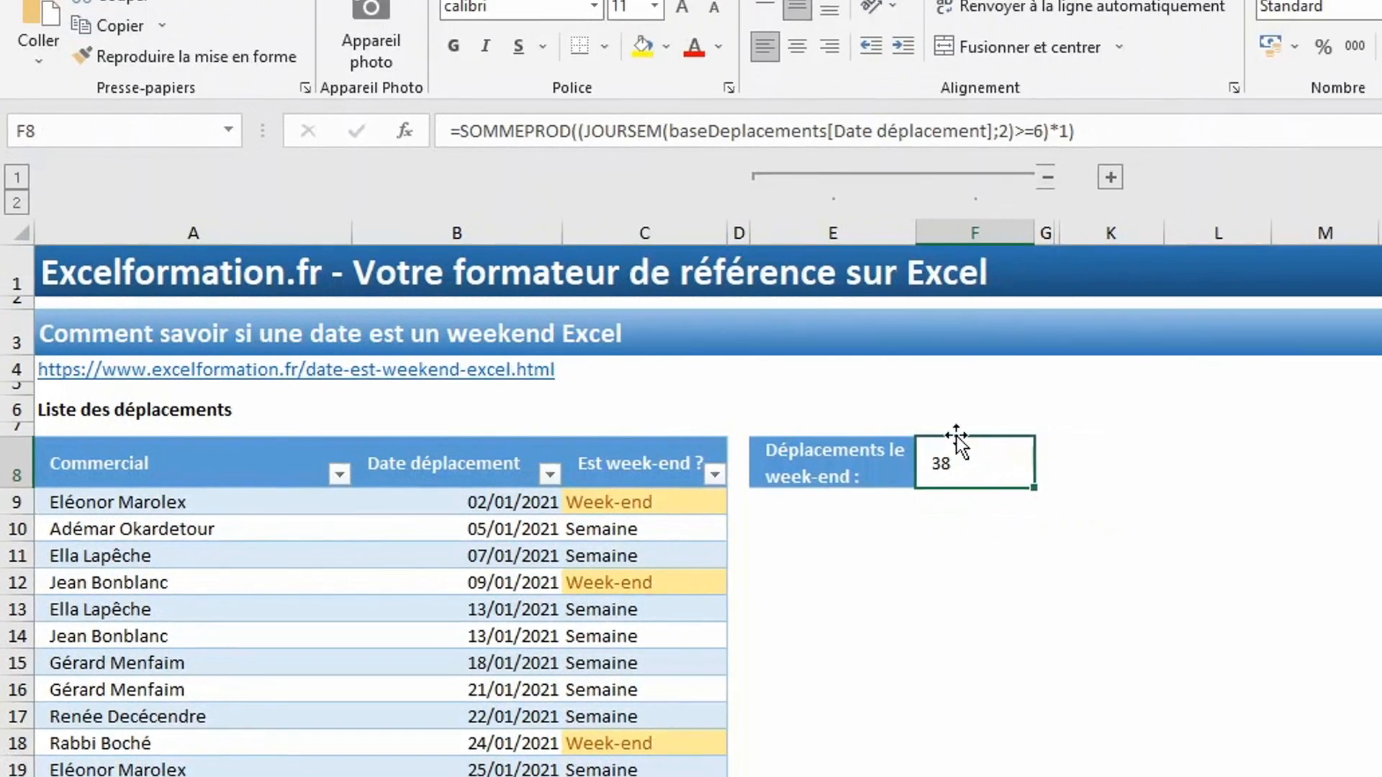
left_click(392, 59)
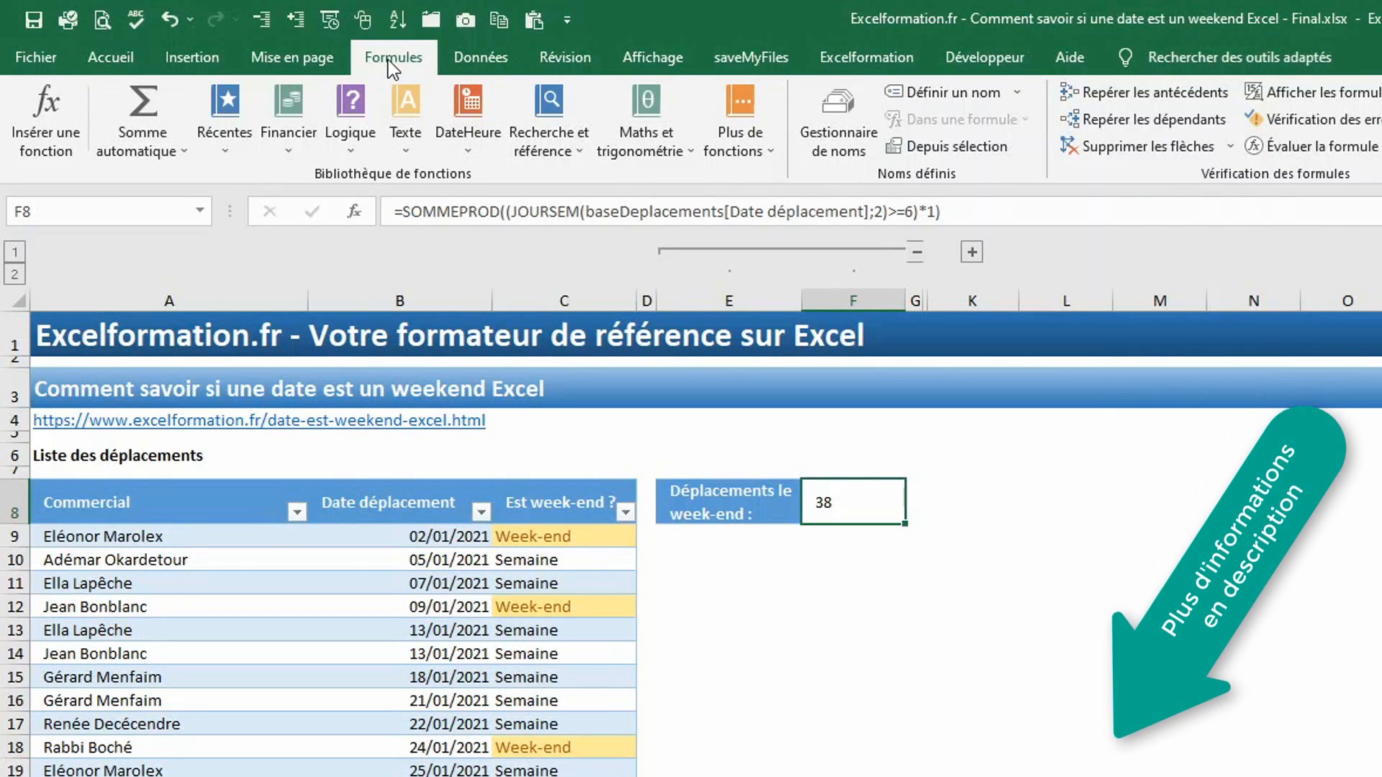
left_click(1349, 147)
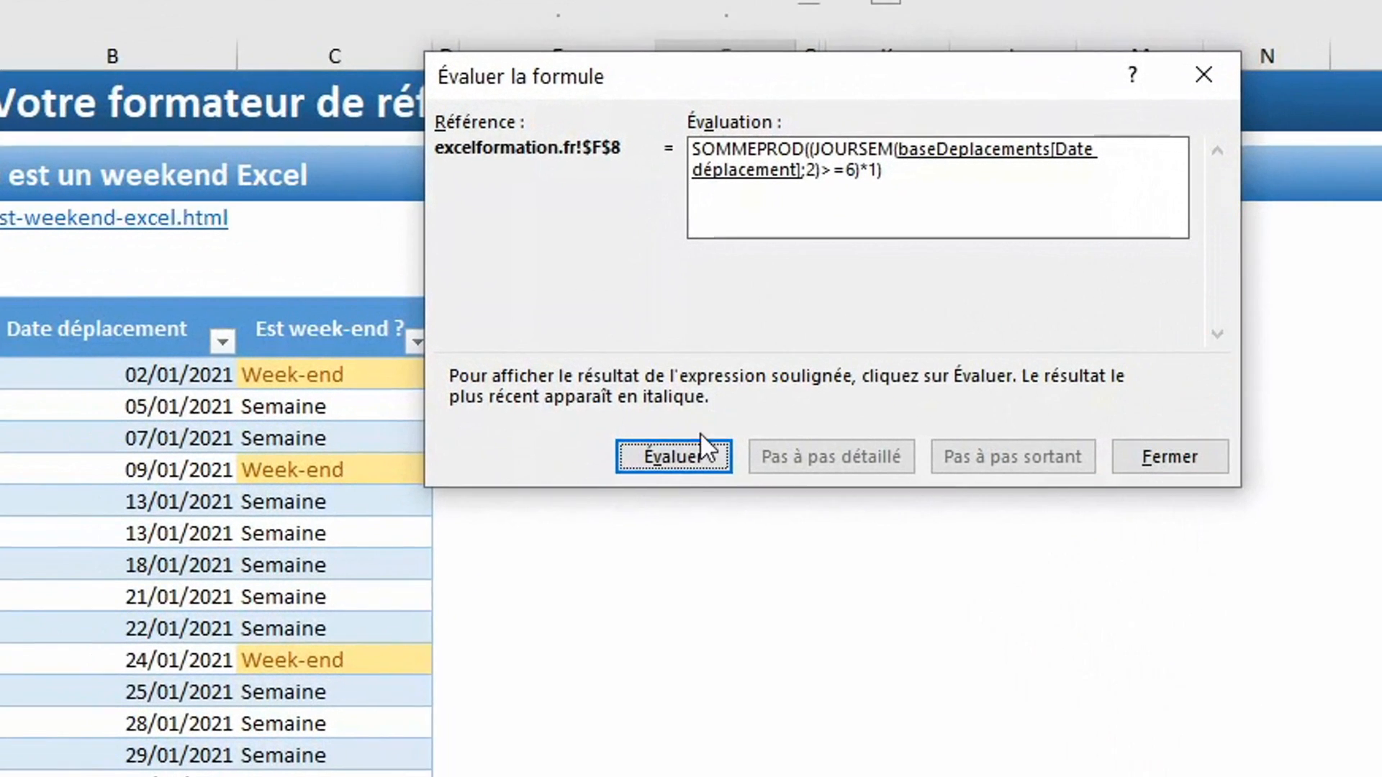
left_click(826, 599)
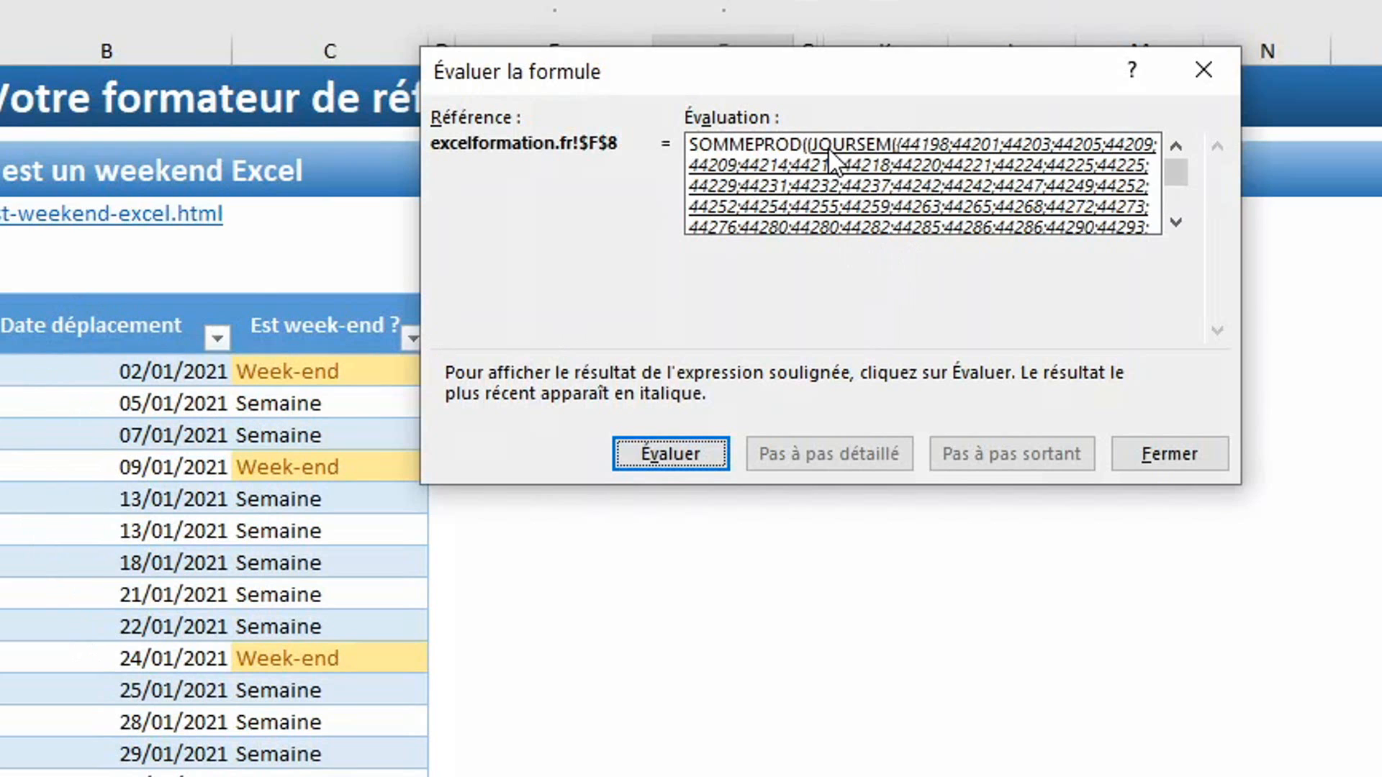
left_click(689, 451)
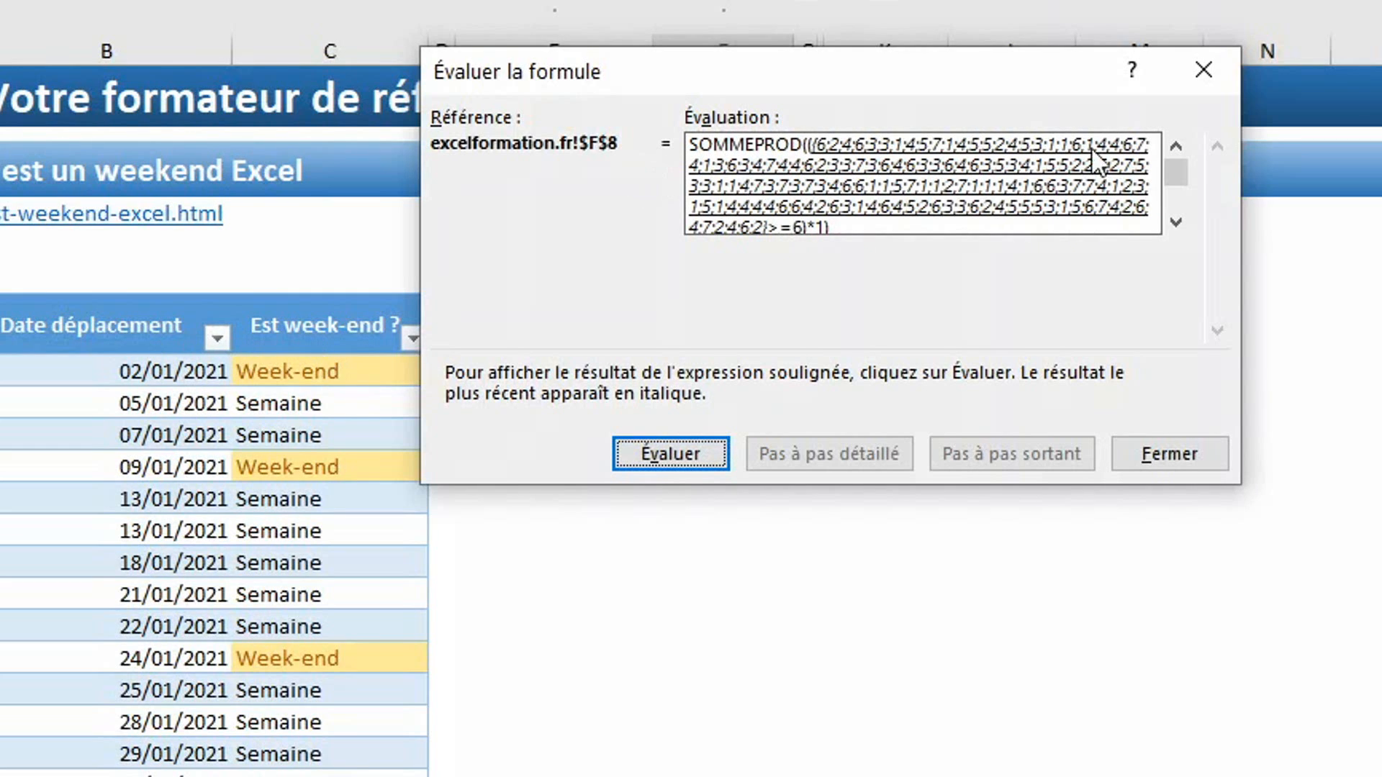
left_click(1174, 224)
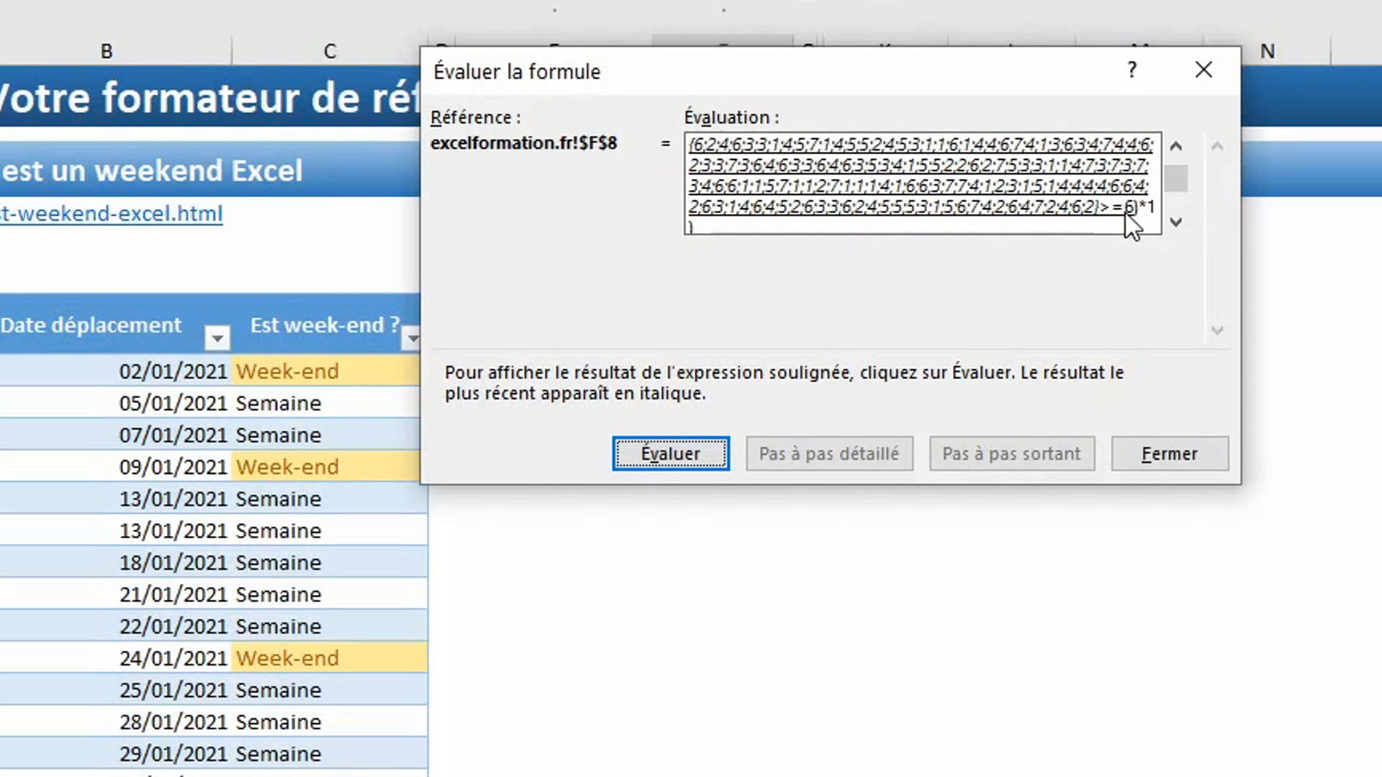
left_click(663, 453)
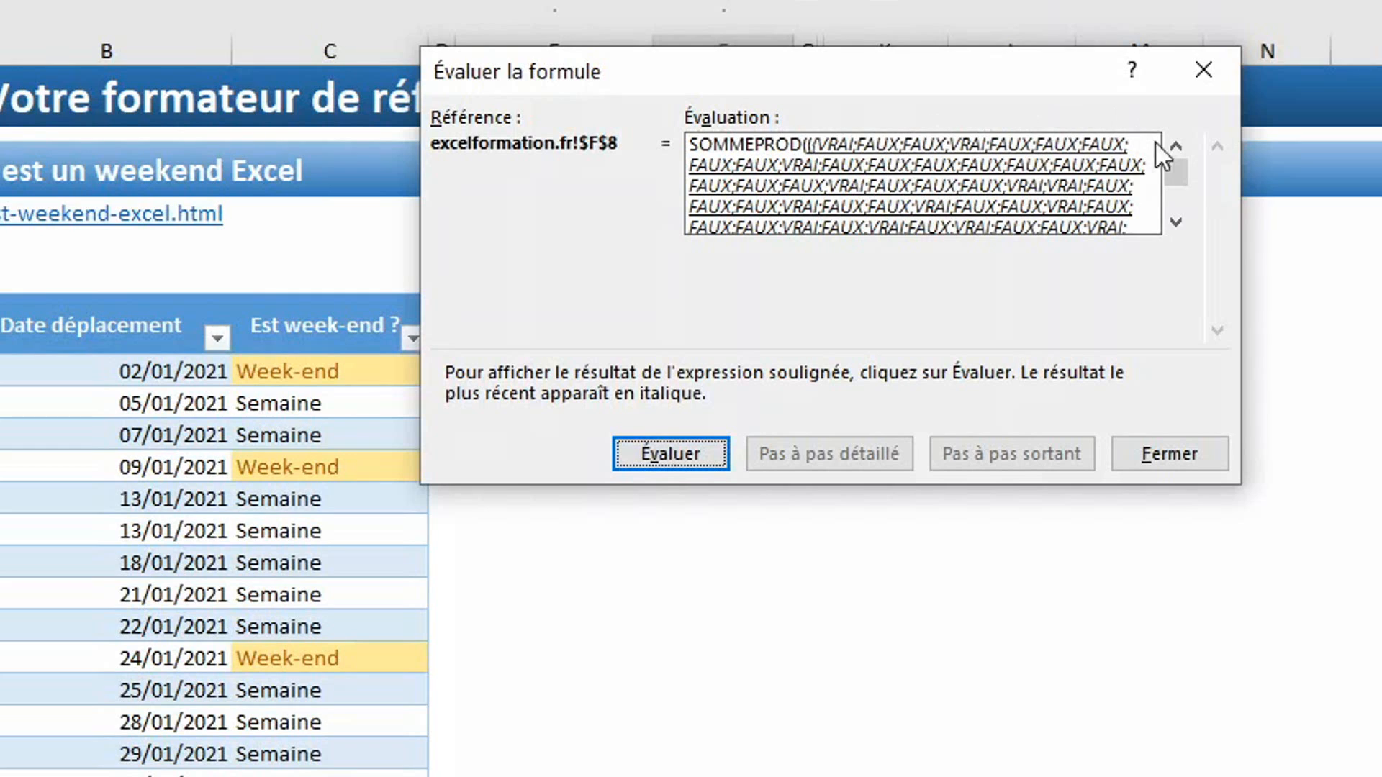
left_click_drag(1176, 170, 1176, 228)
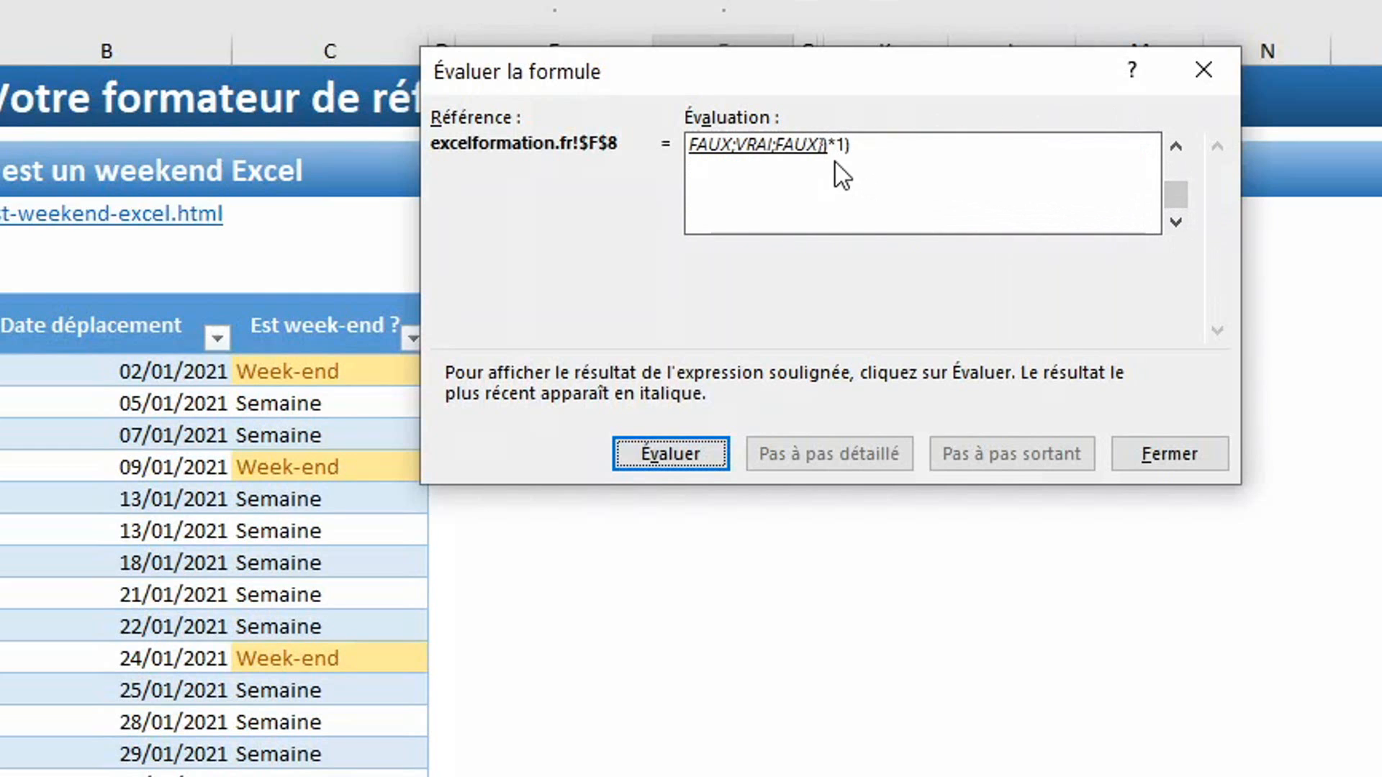
left_click(685, 448)
left_click(684, 447)
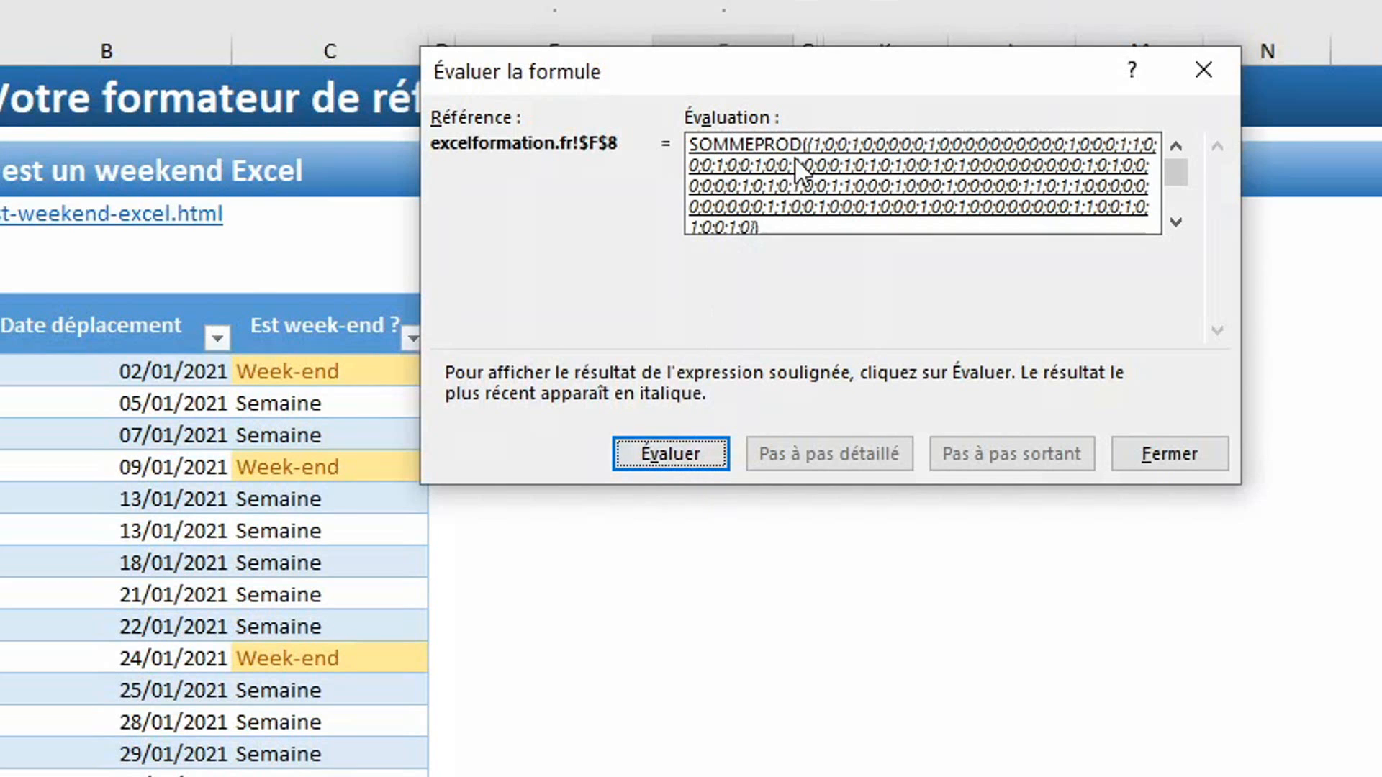
left_click(664, 452)
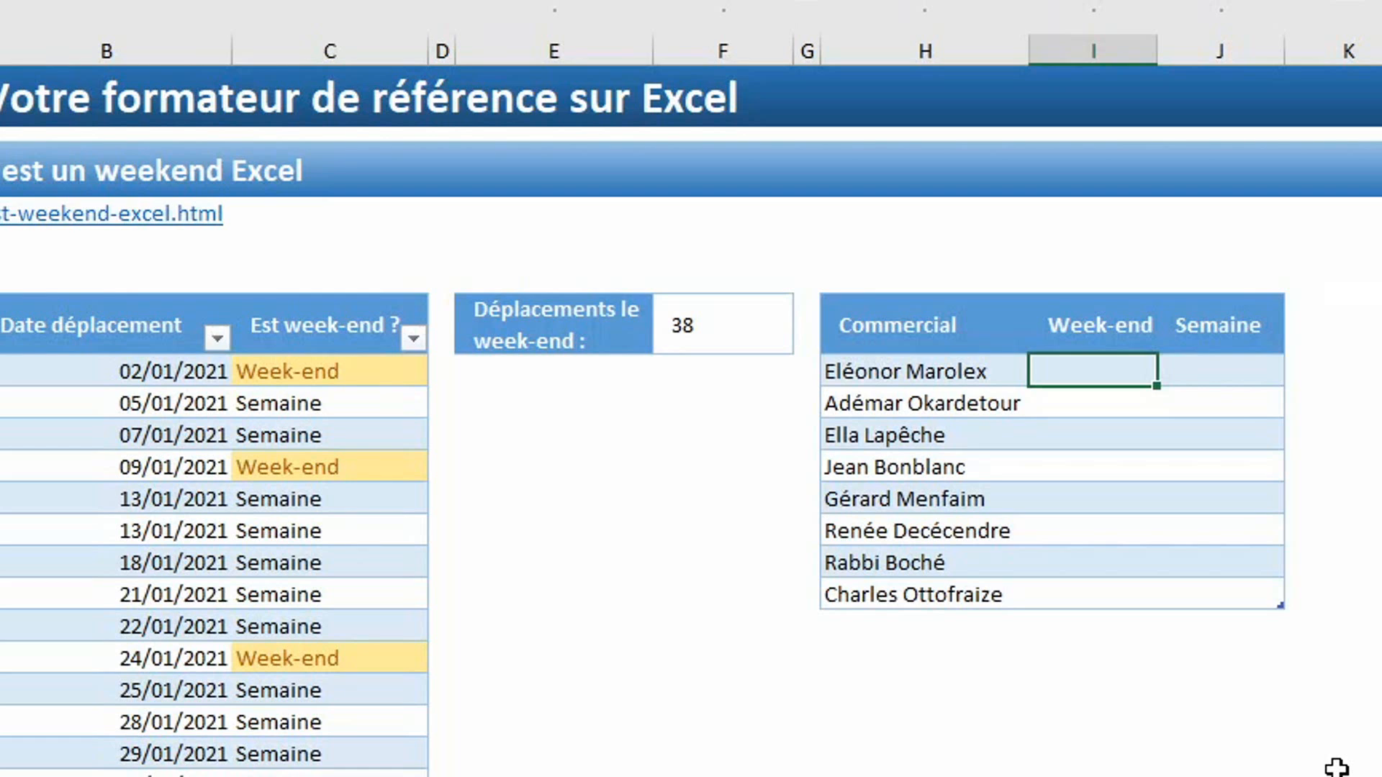
Step: Copy the text of the SOMMEPROD formula from F8 into cell I9, the first row of the per-salesperson table's Week-end column
left_click(669, 324)
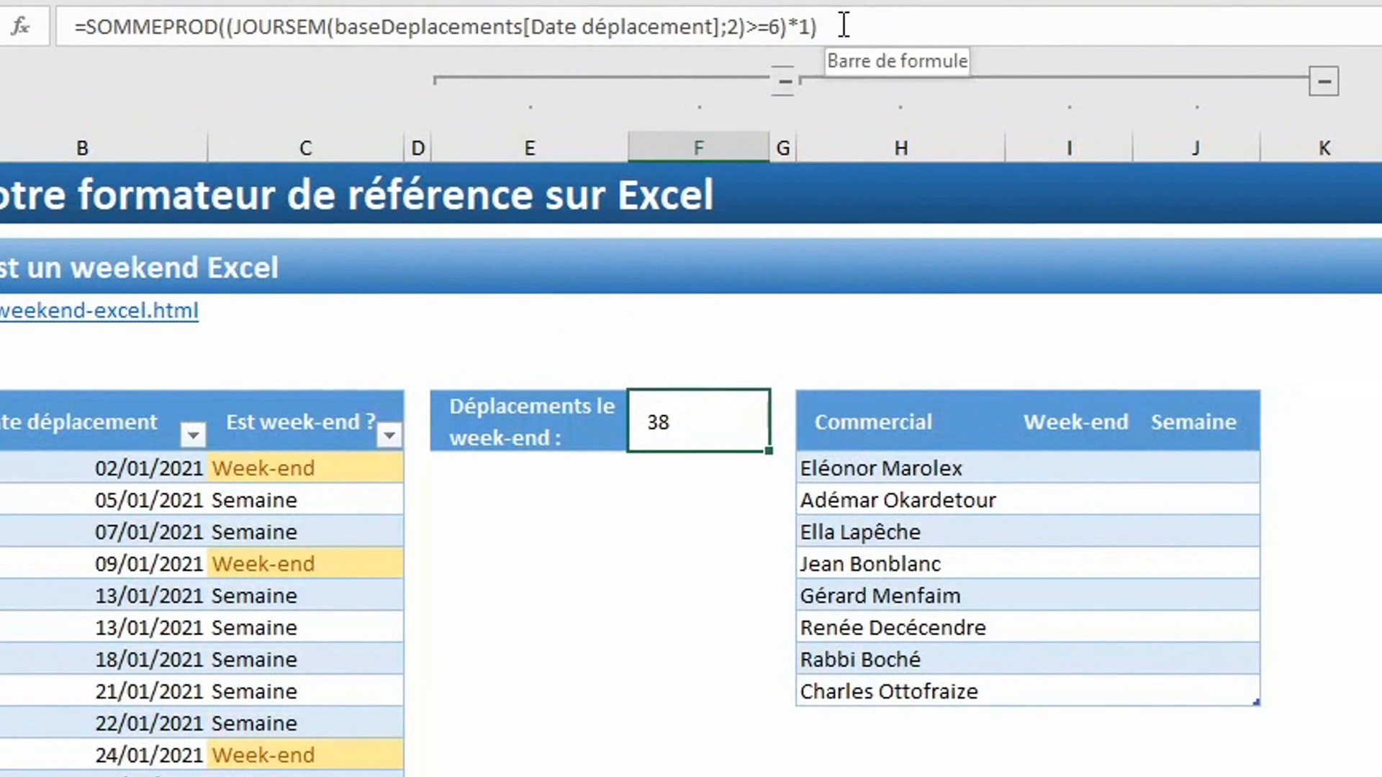
left_click_drag(843, 25, 21, 36)
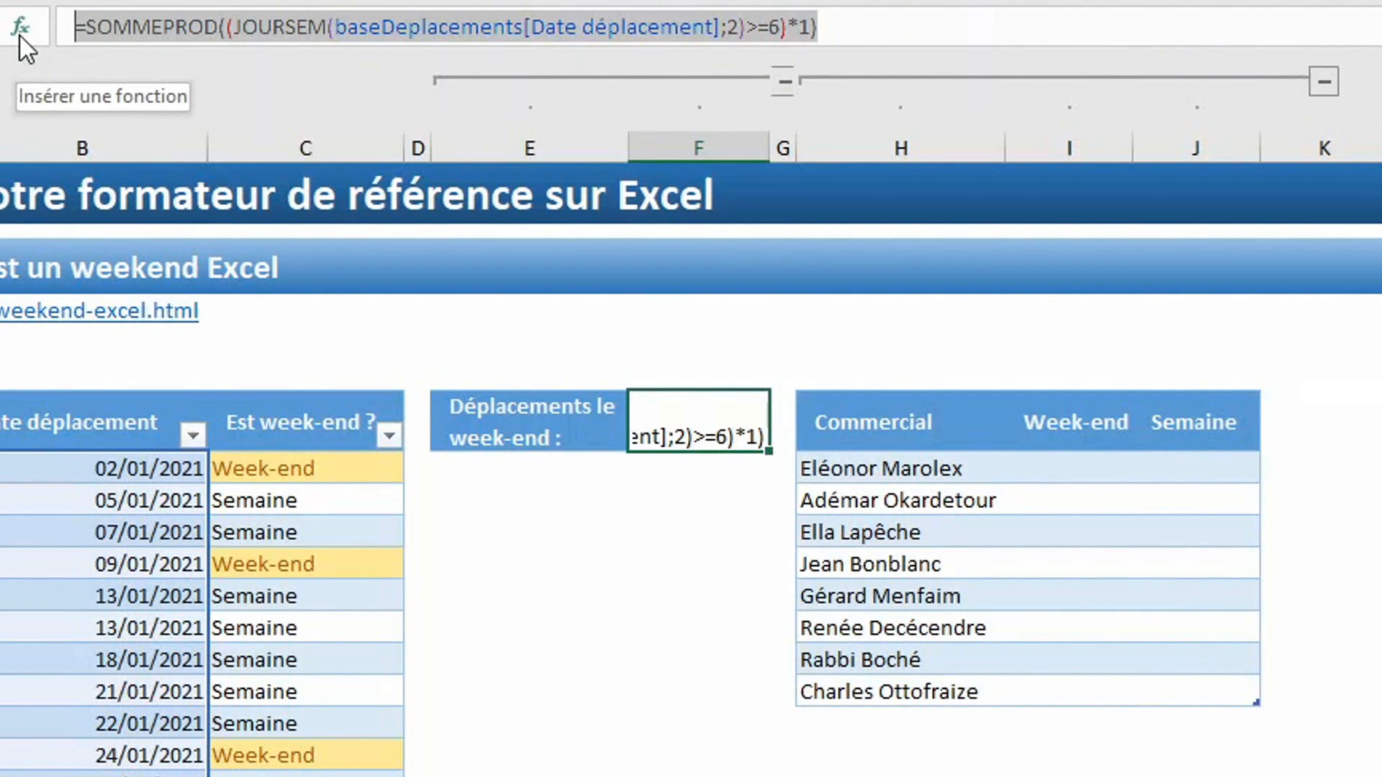
key("ctrl+c")
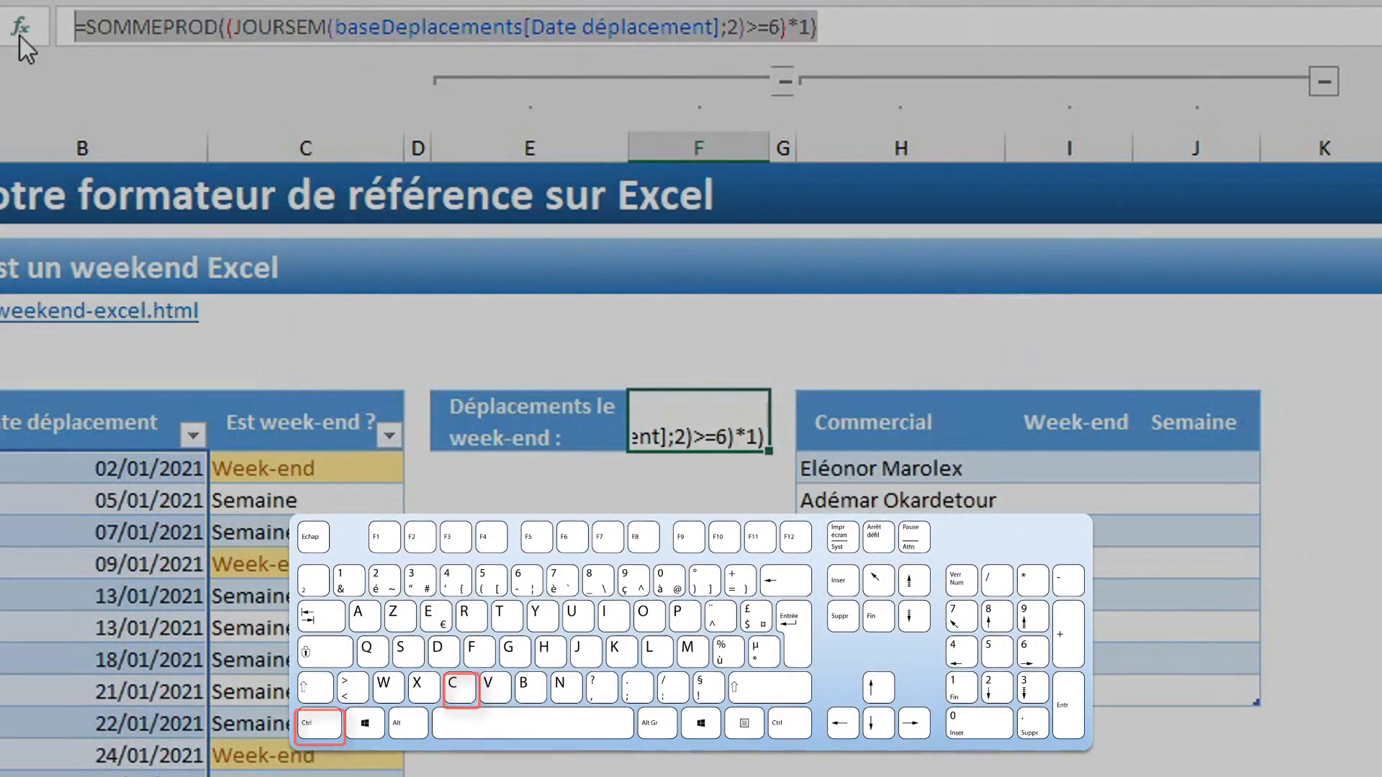
key("Escape")
left_click(1084, 468)
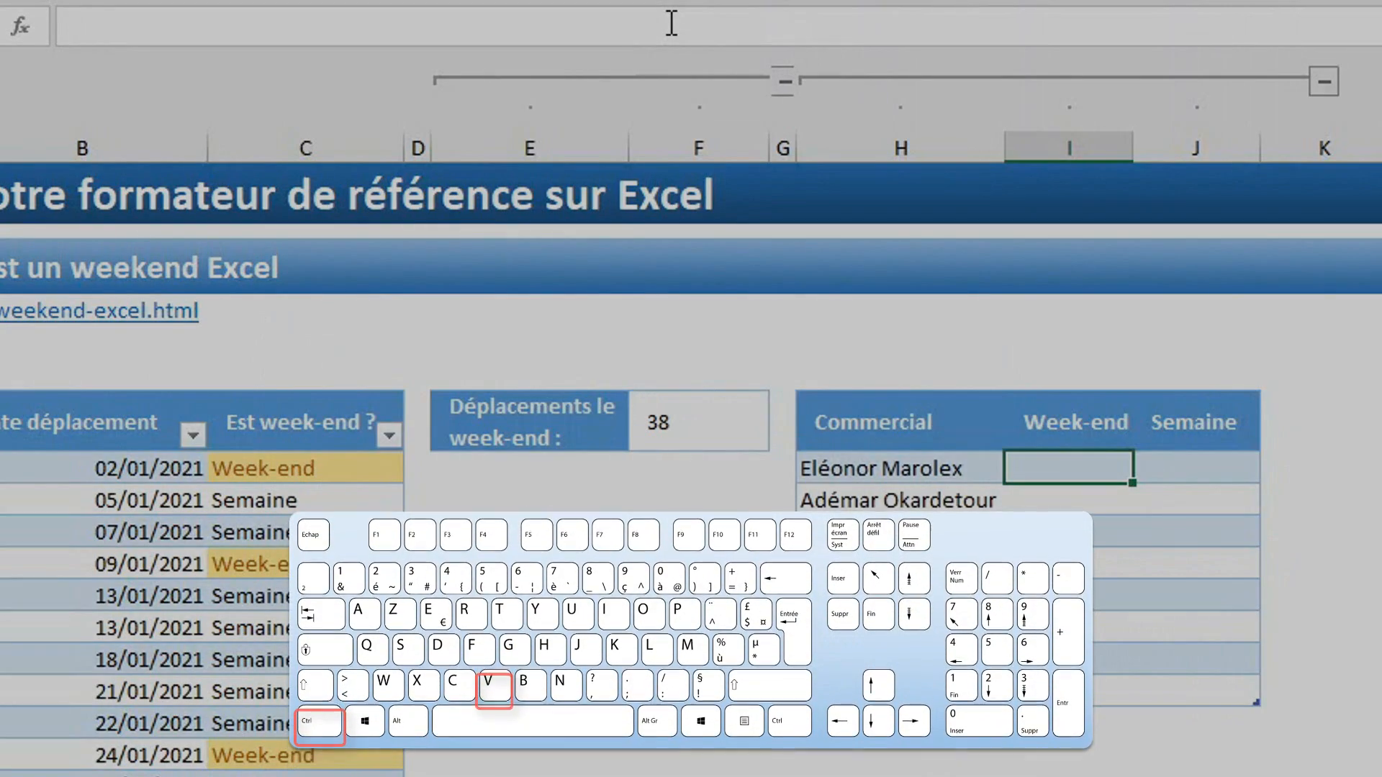
key("ctrl+v")
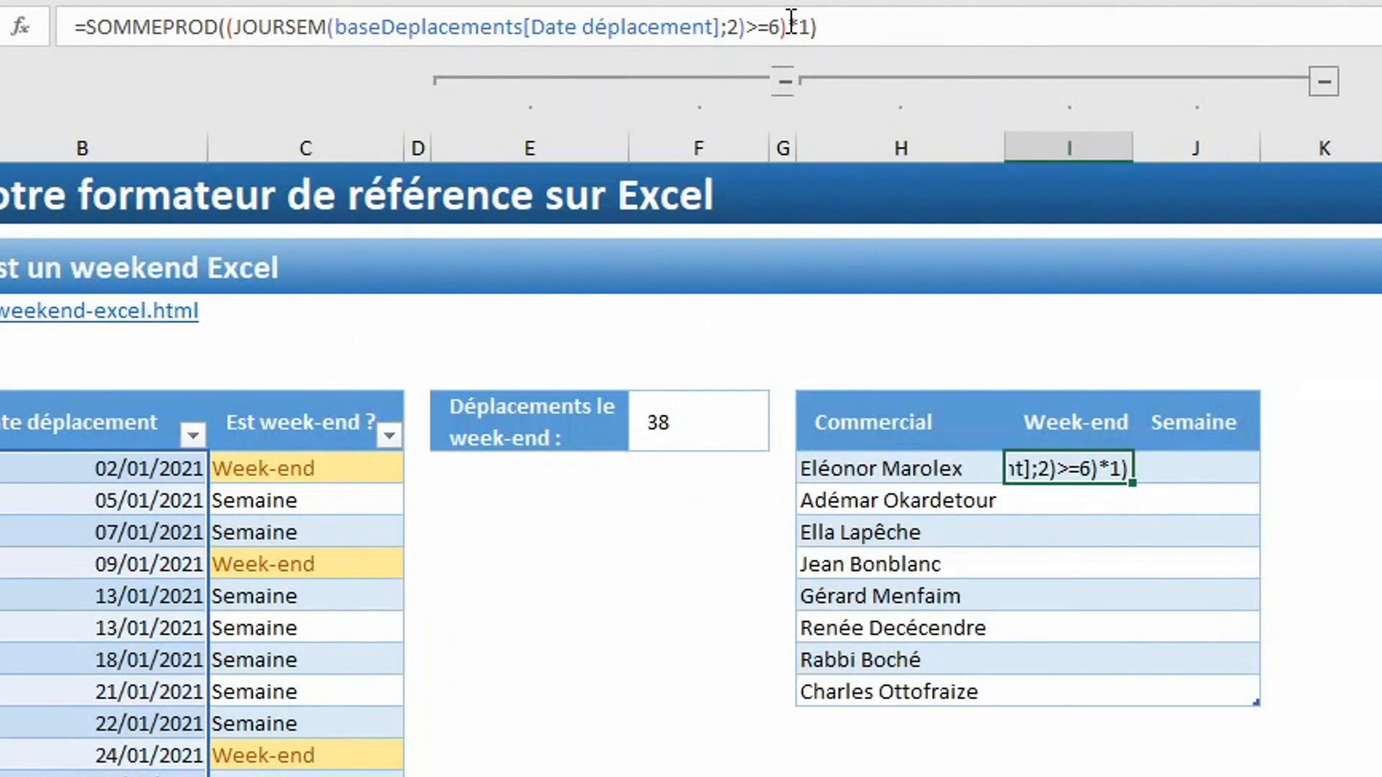
left_click(789, 26)
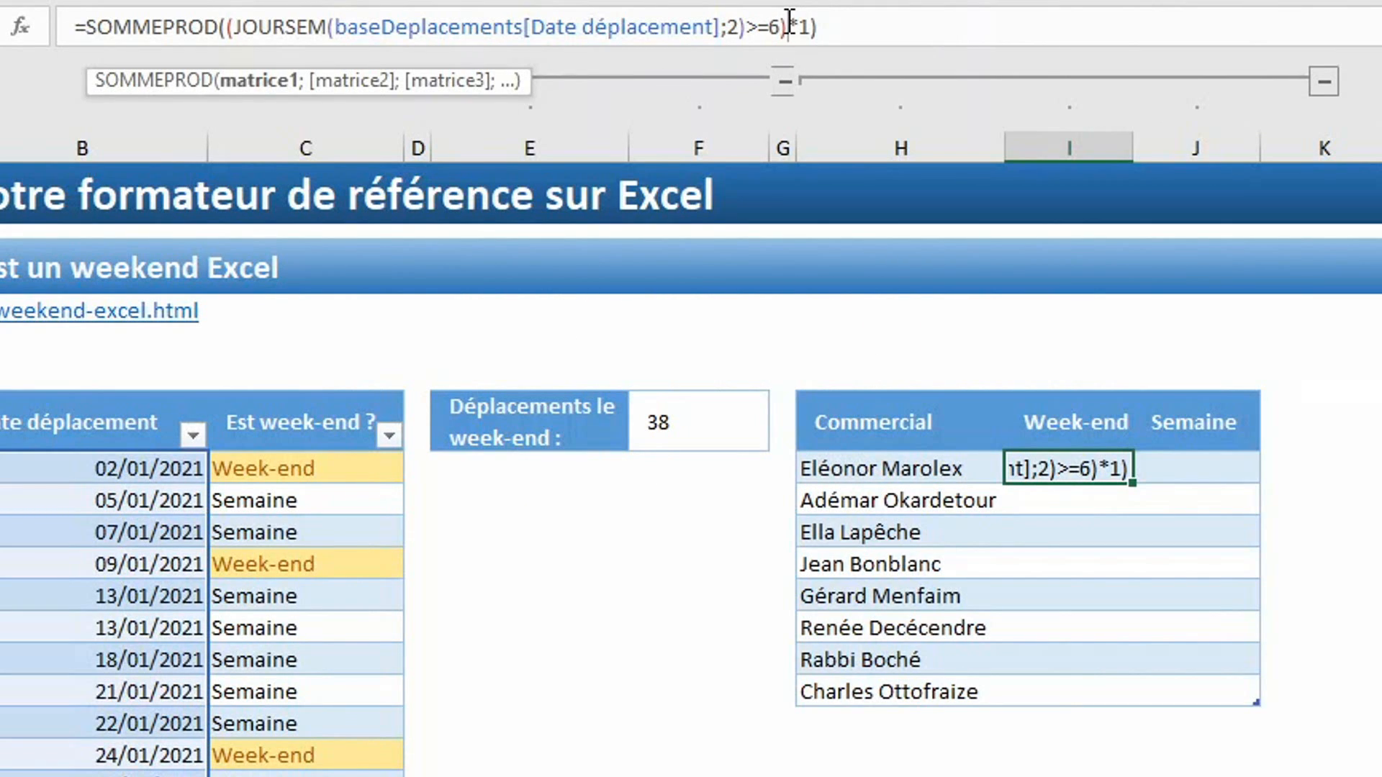
type("*()")
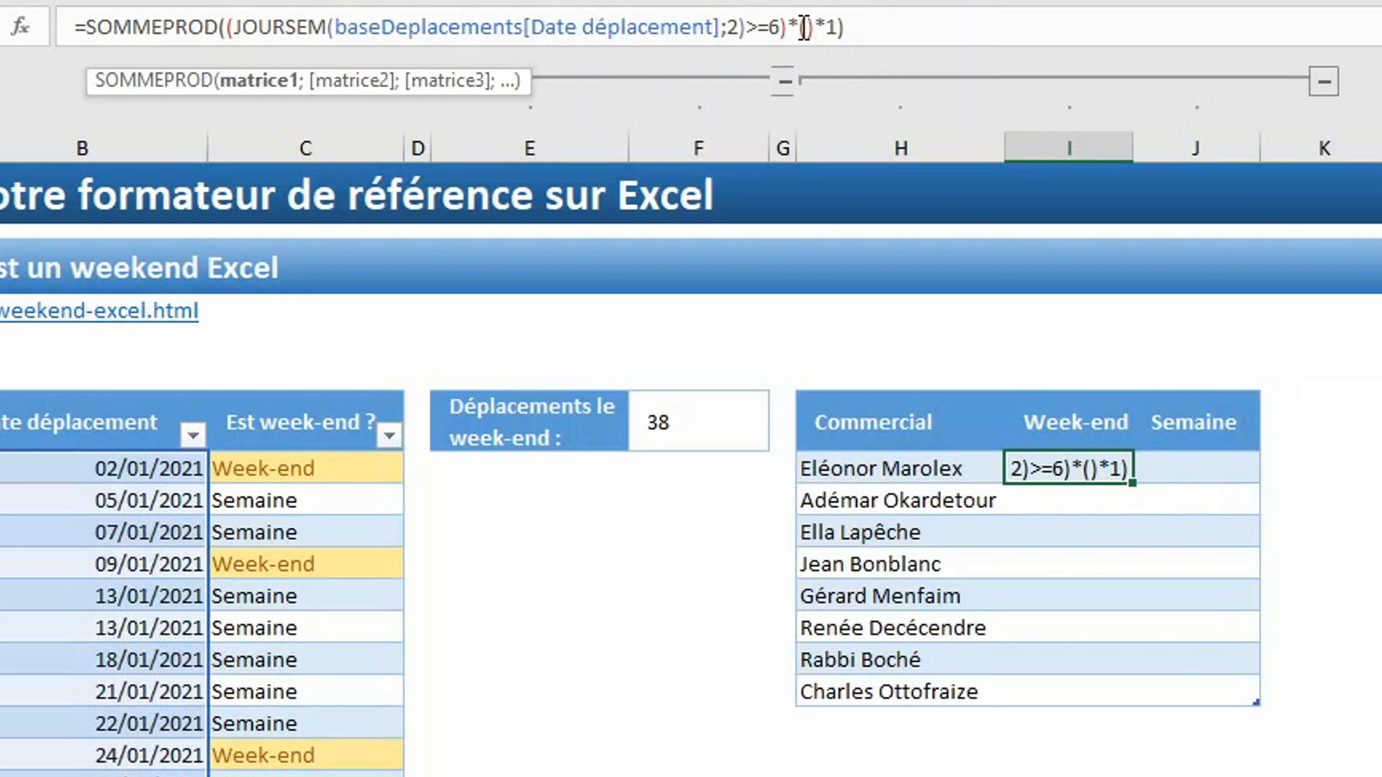
left_click(807, 27)
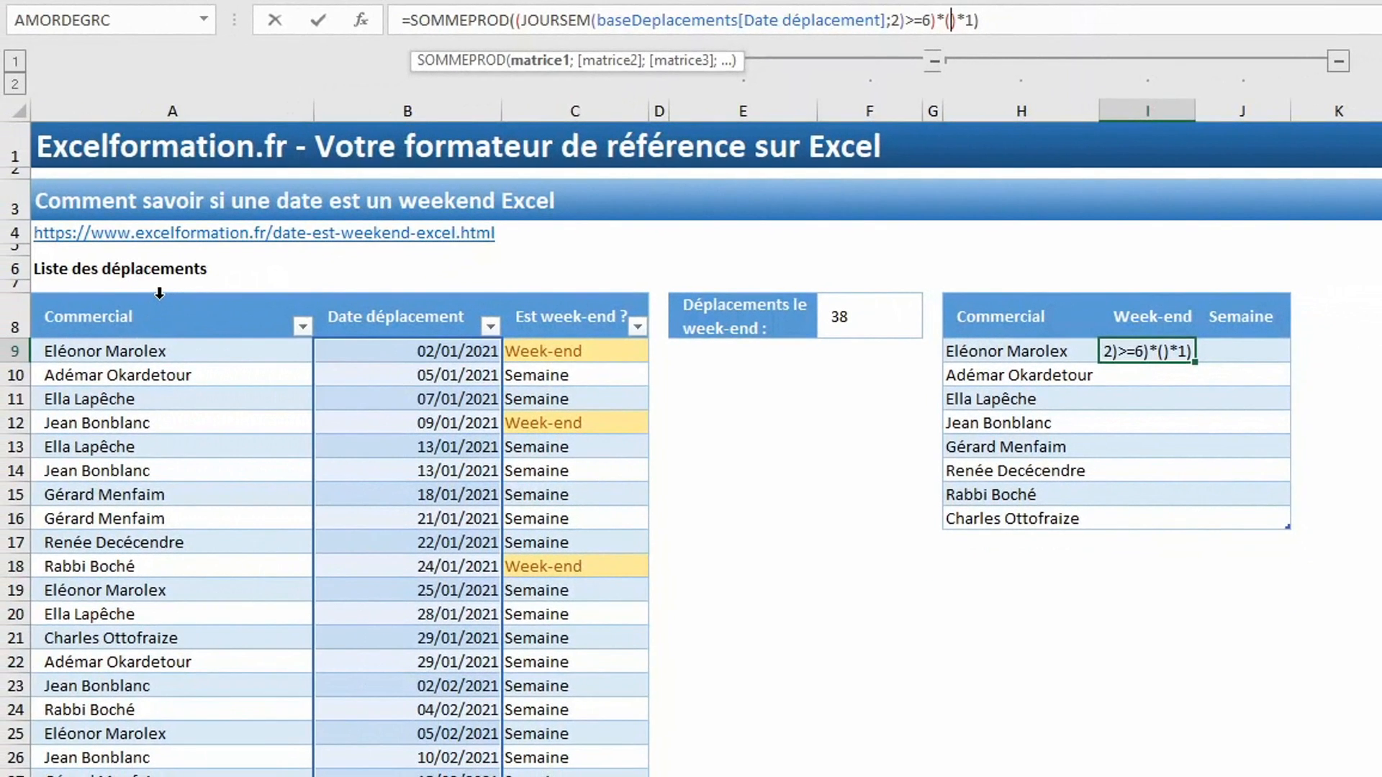
left_click(159, 293)
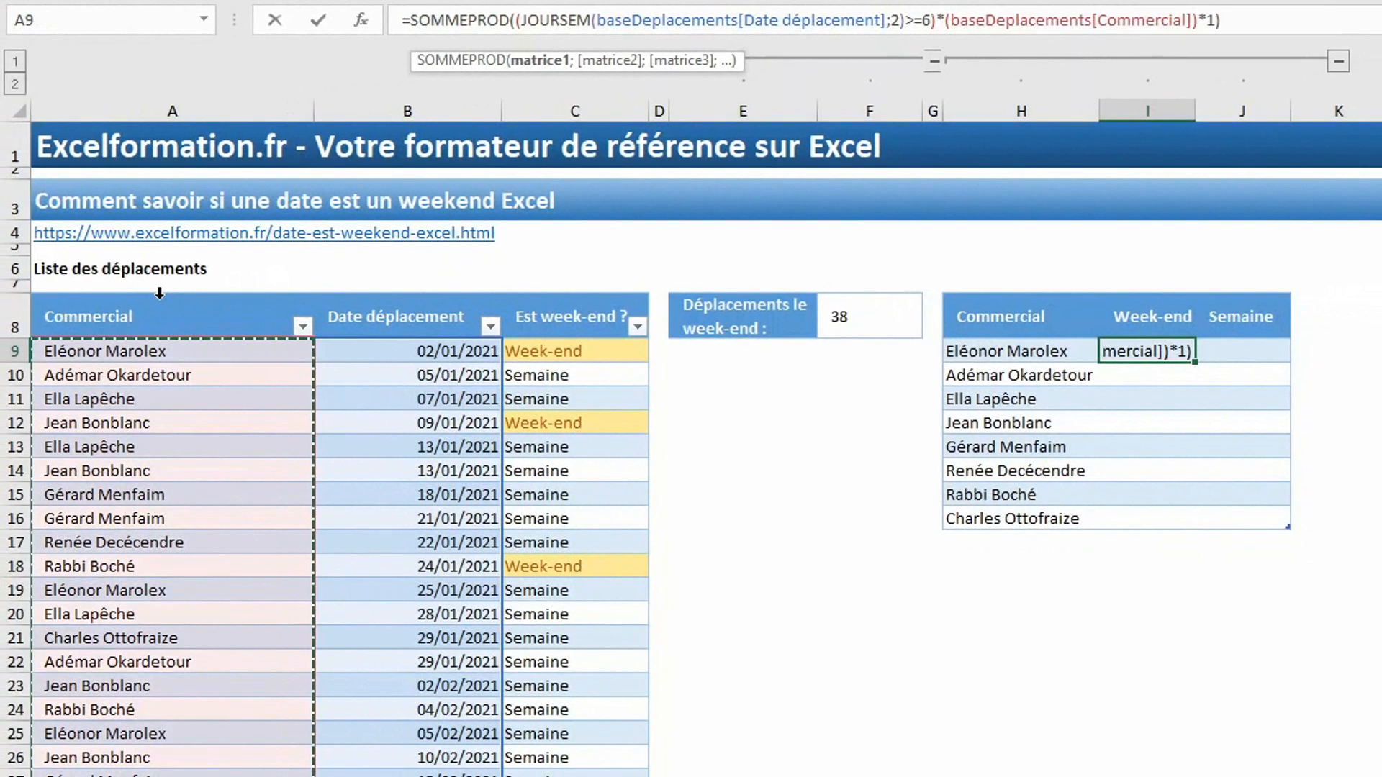
type("=")
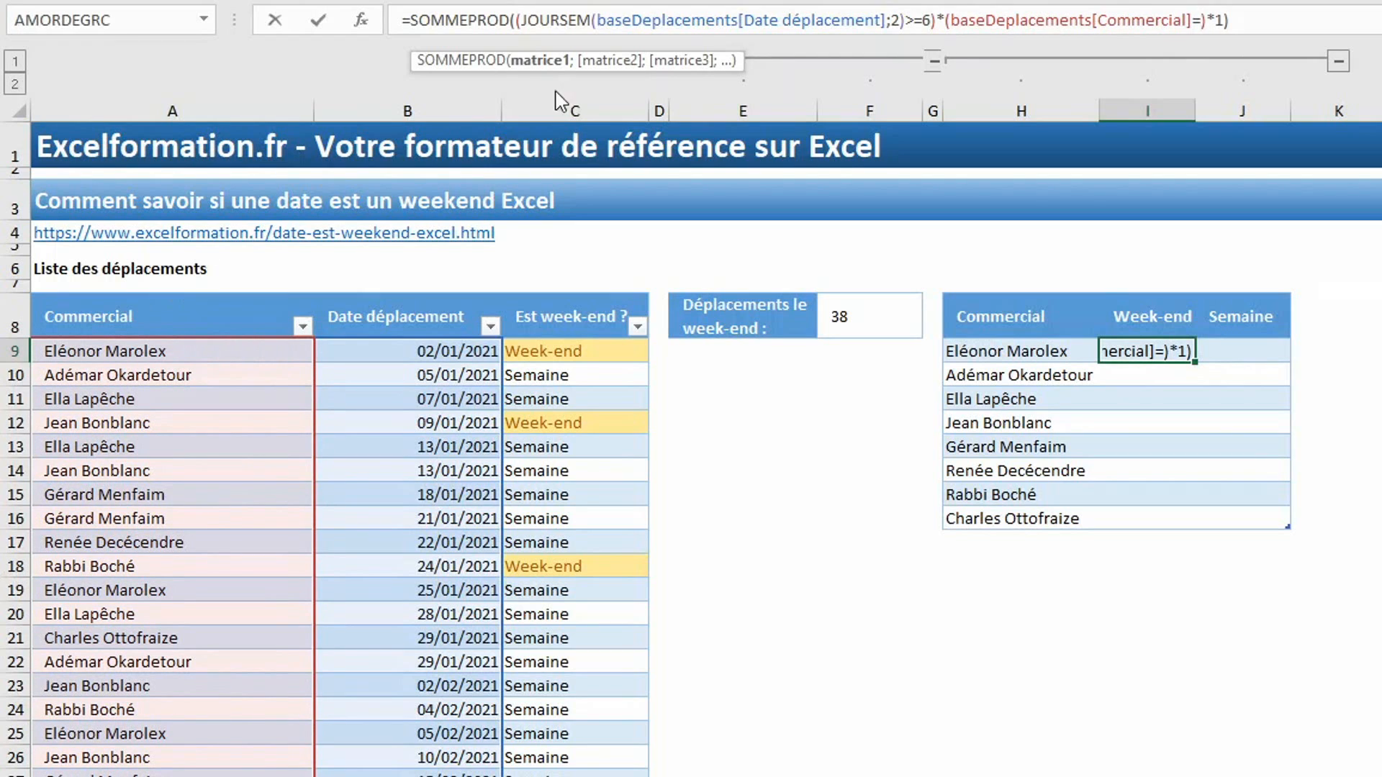
left_click(986, 353)
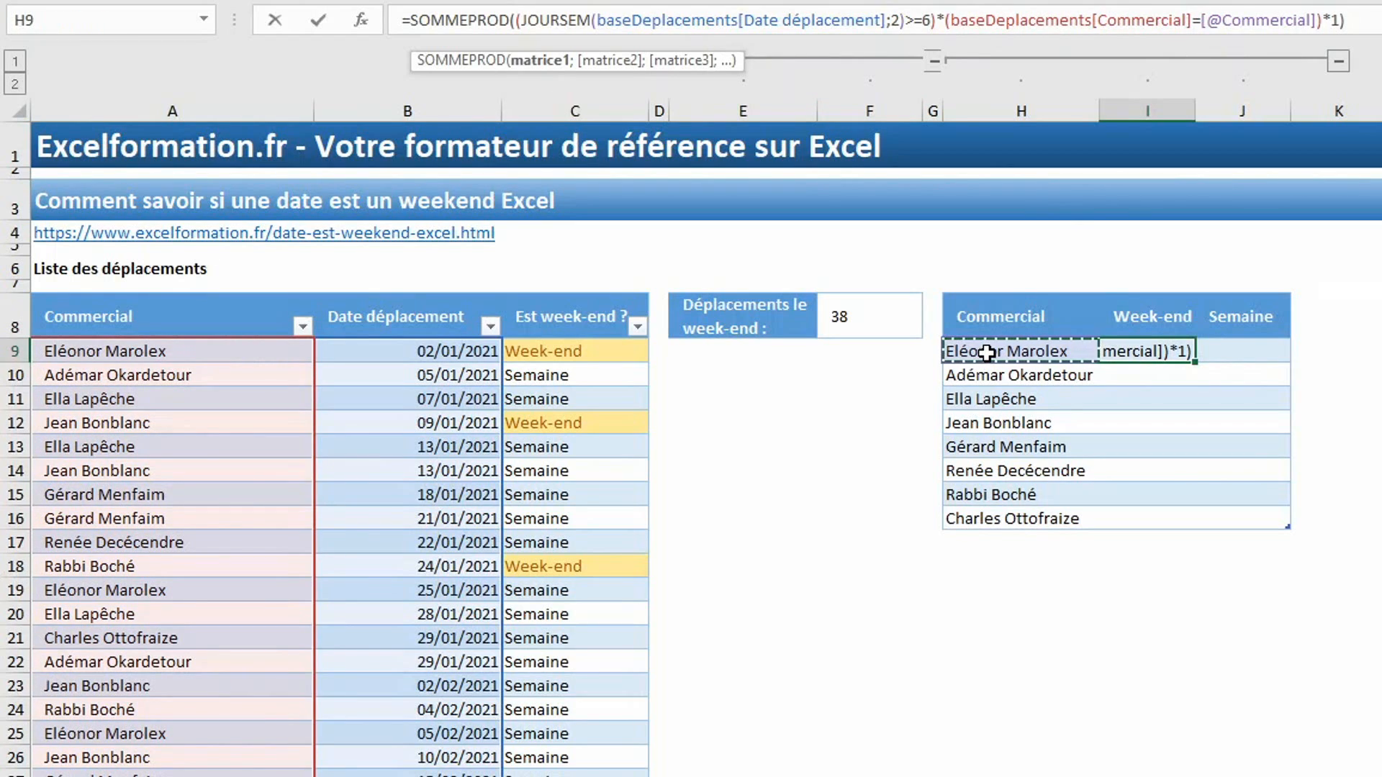
key("Return")
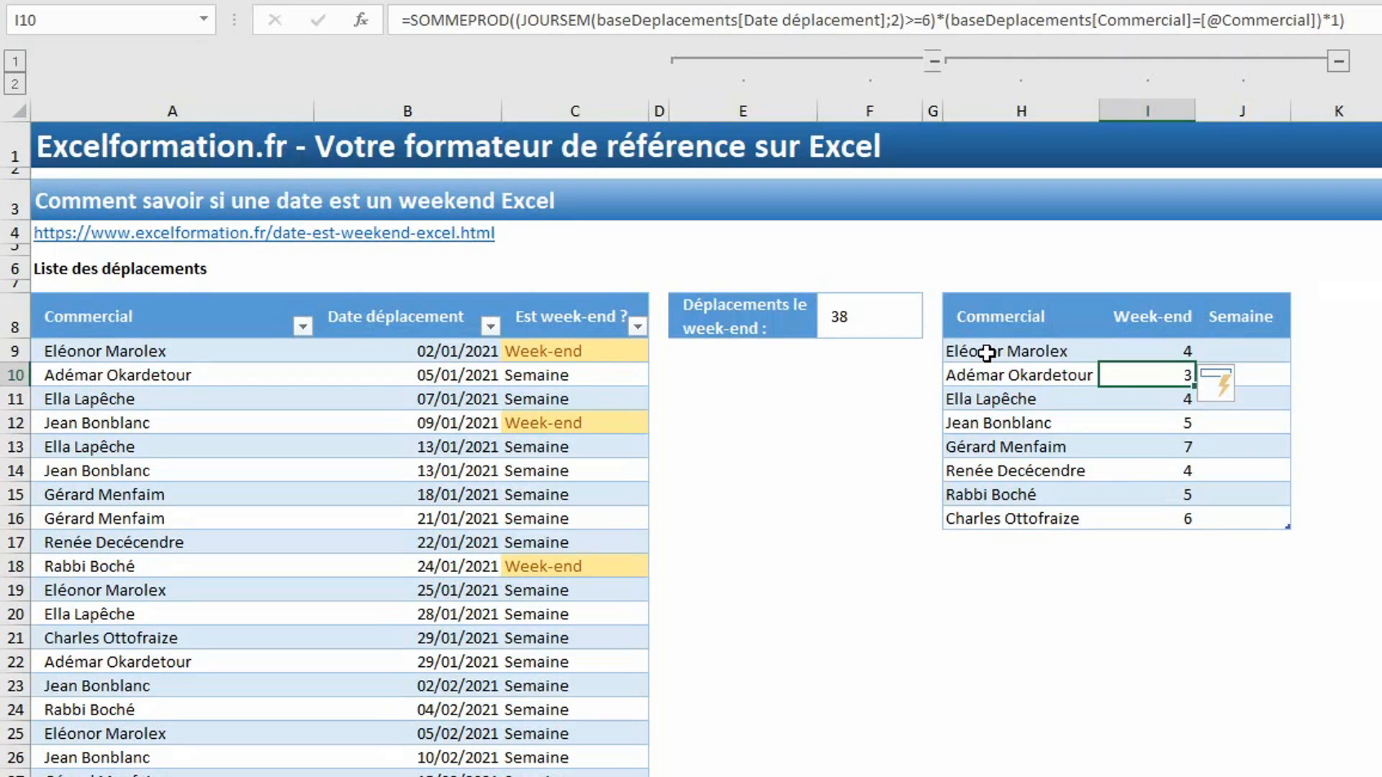
Step: Add a total row to the per-salesperson table and total its Week-end column with Somme
left_click(1151, 353)
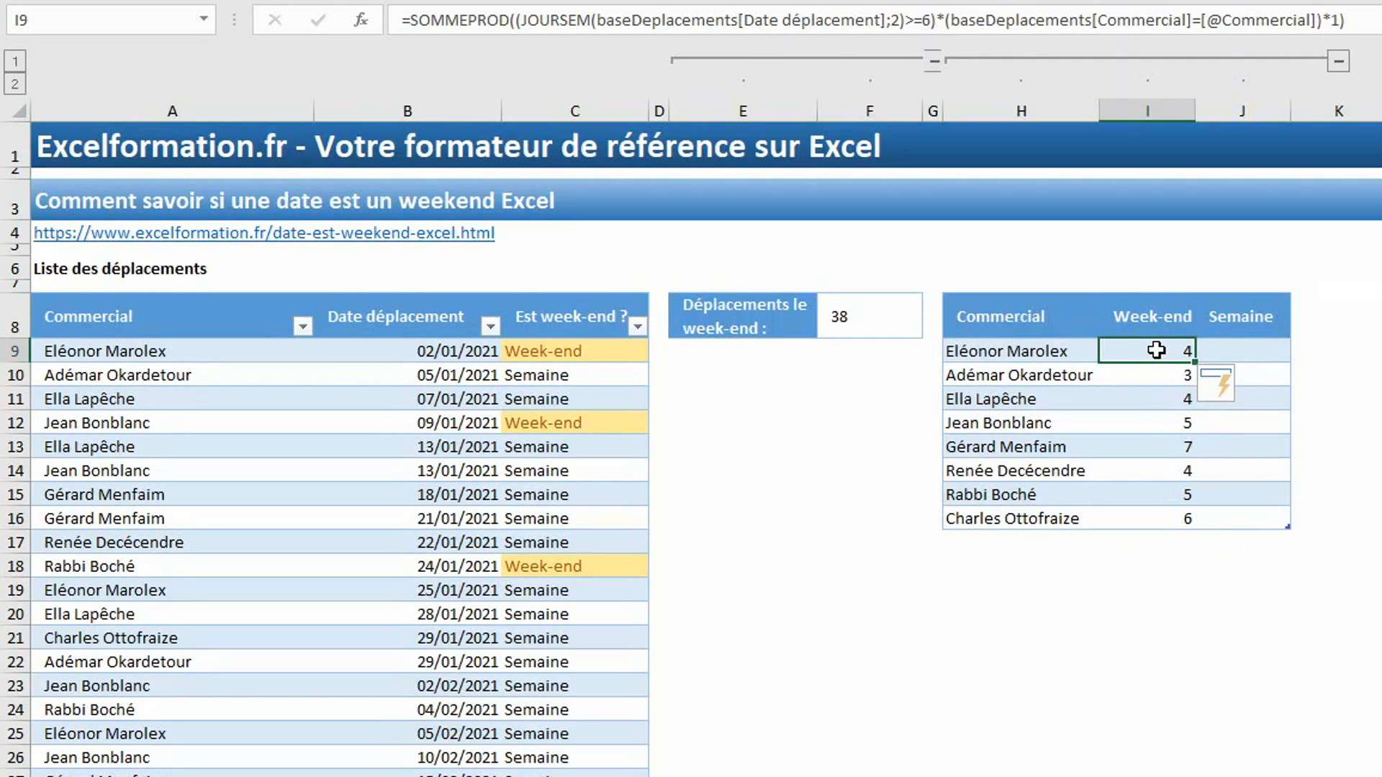
right_click(1155, 352)
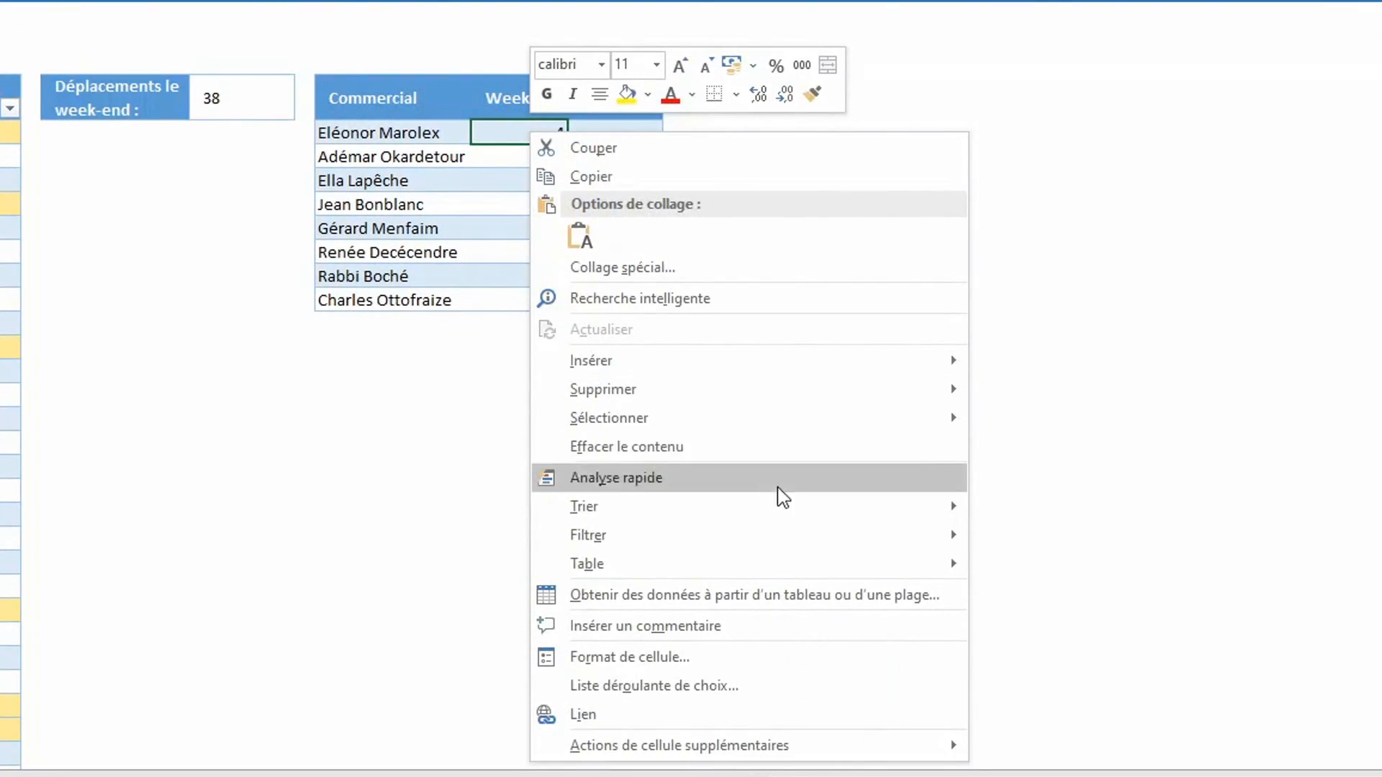
mouse_move(863, 561)
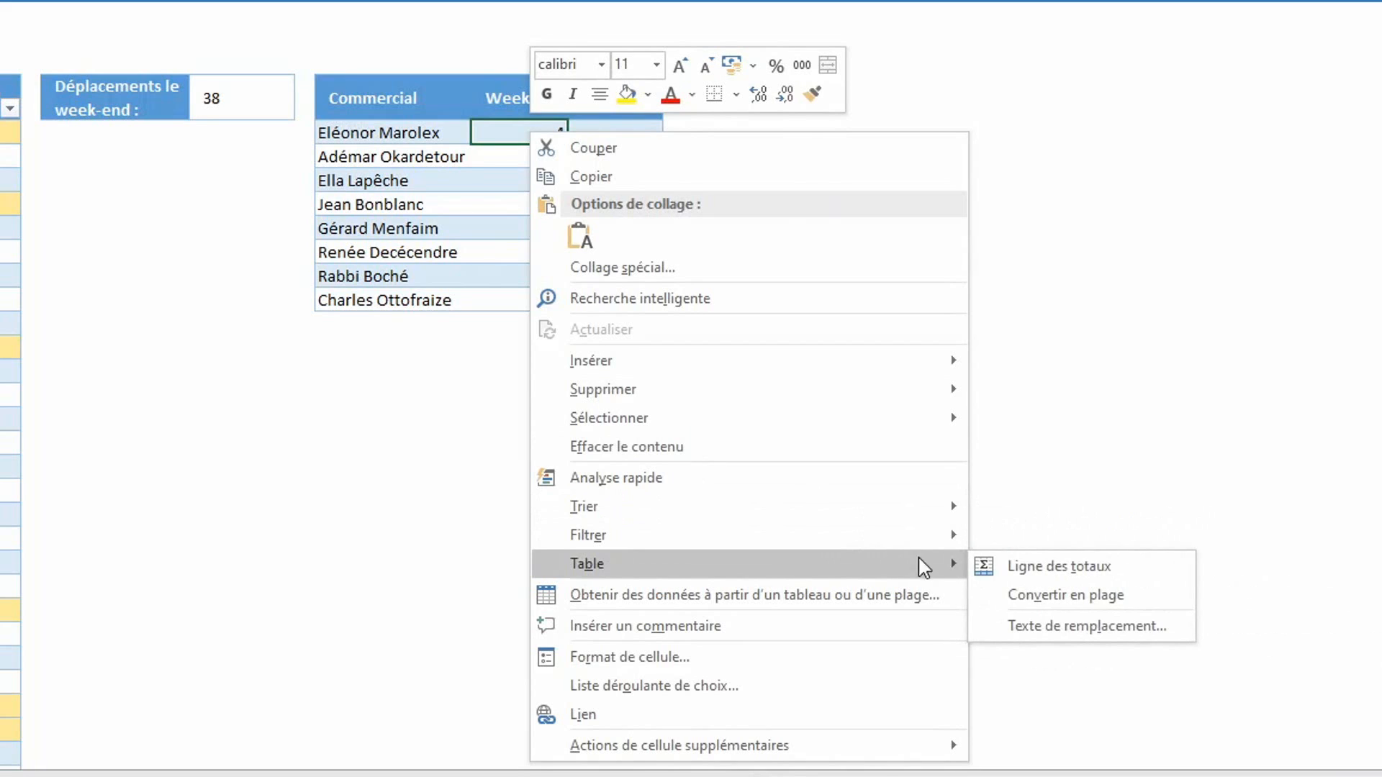
left_click(1040, 565)
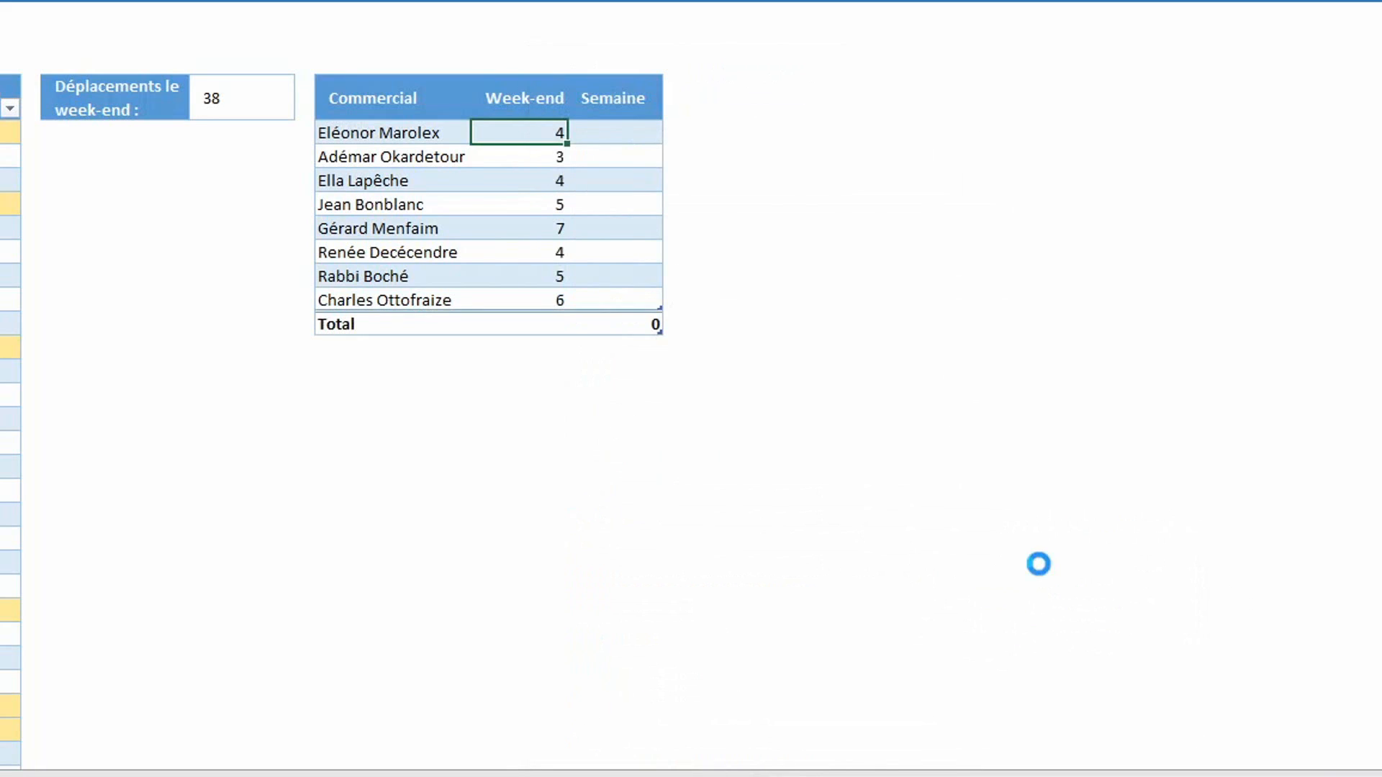
left_click(559, 322)
left_click(577, 324)
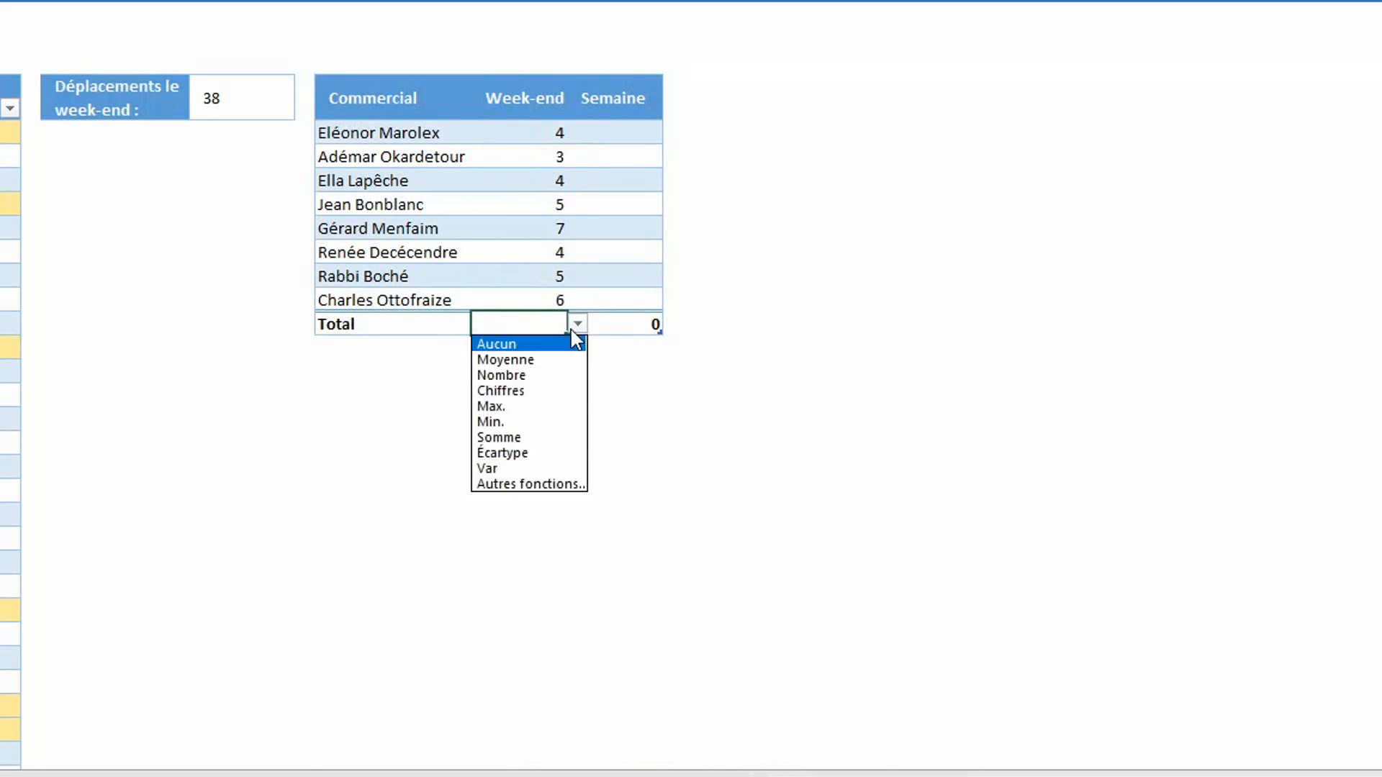
left_click(521, 435)
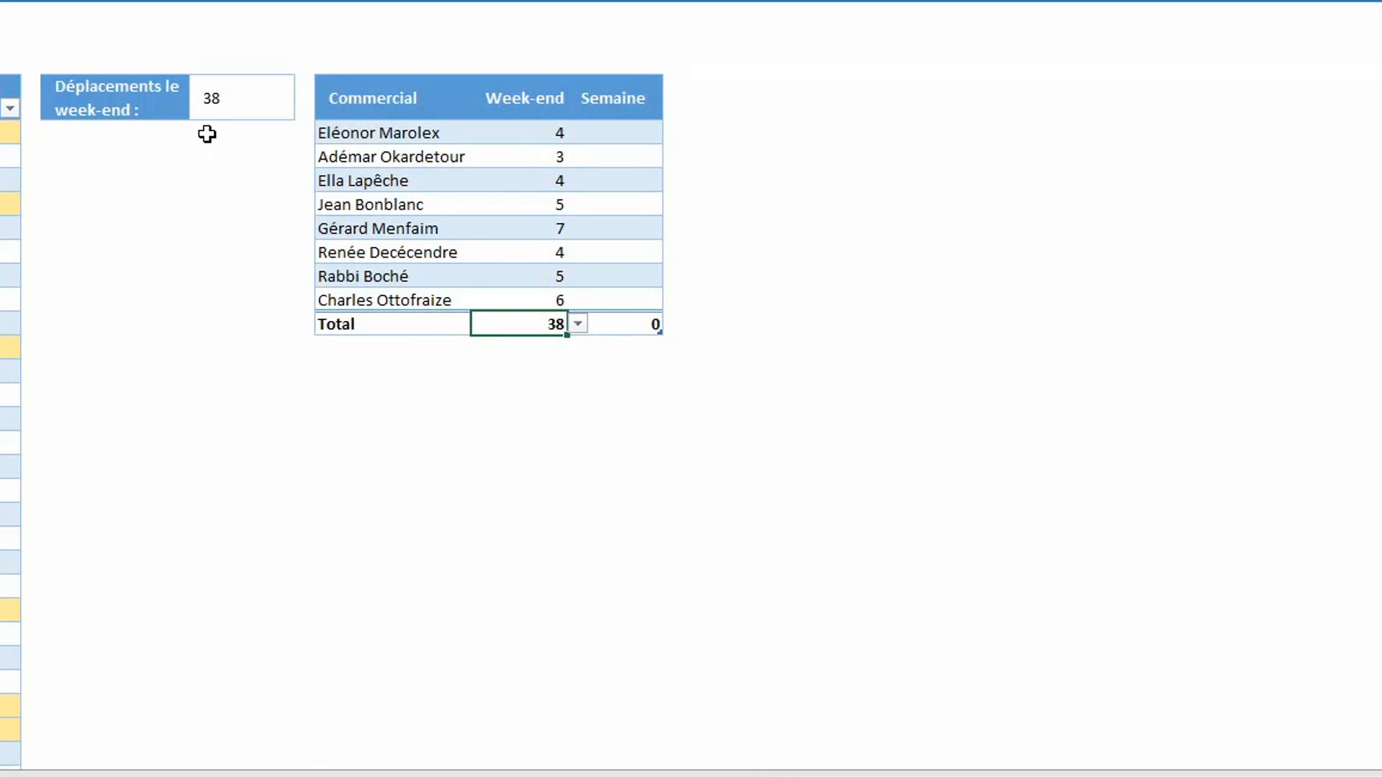
Step: Copy the text of the SOMMEPROD formula from I9 into J9, the first row of the Semaine column
left_click(547, 133)
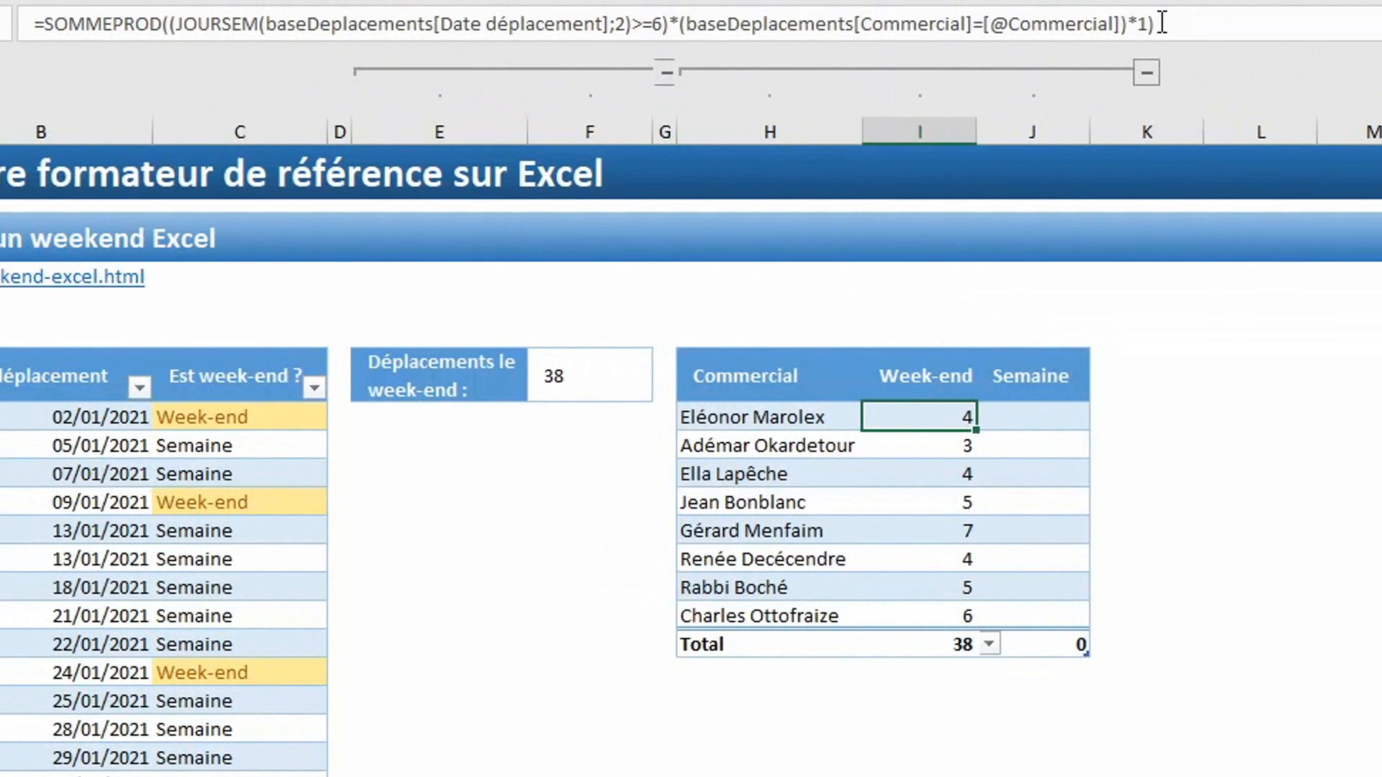
left_click_drag(1160, 20, 28, 25)
key("ctrl+c")
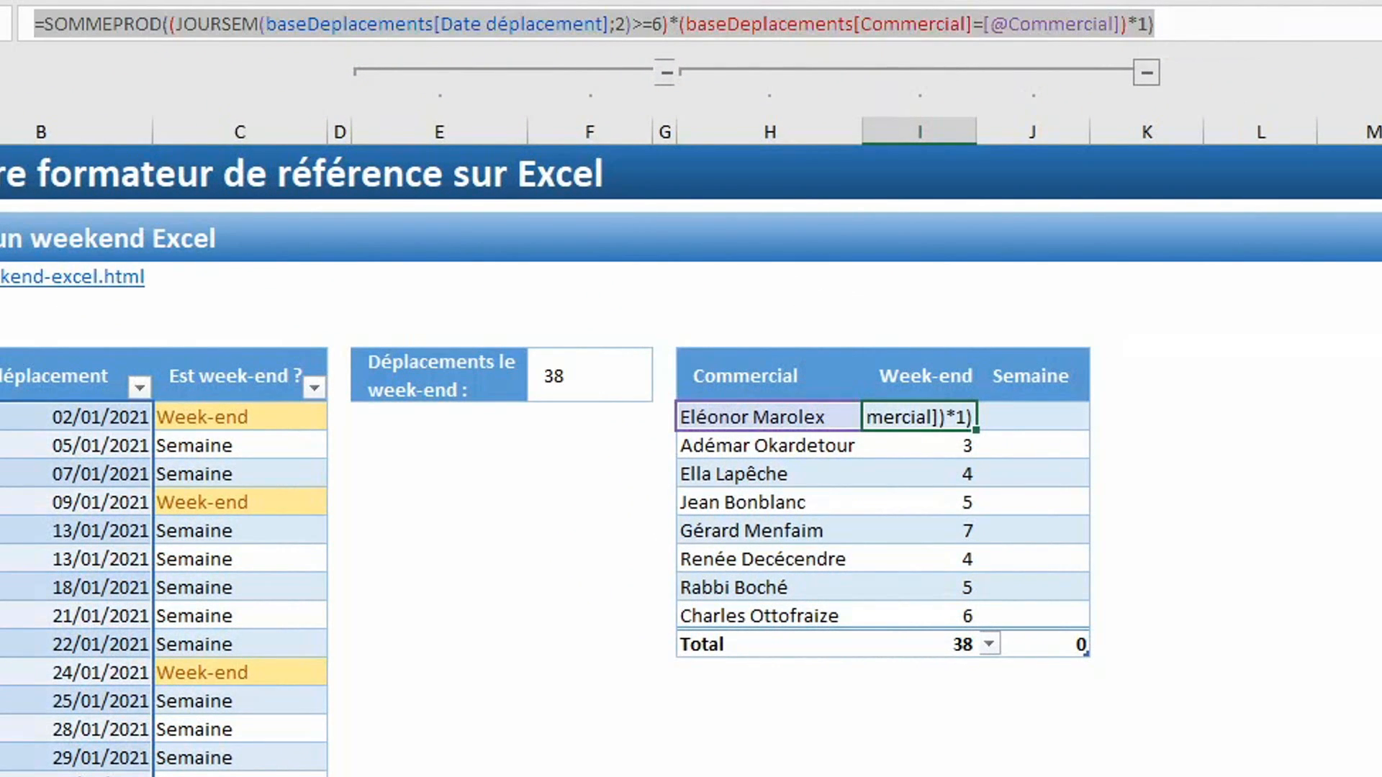
key("Tab")
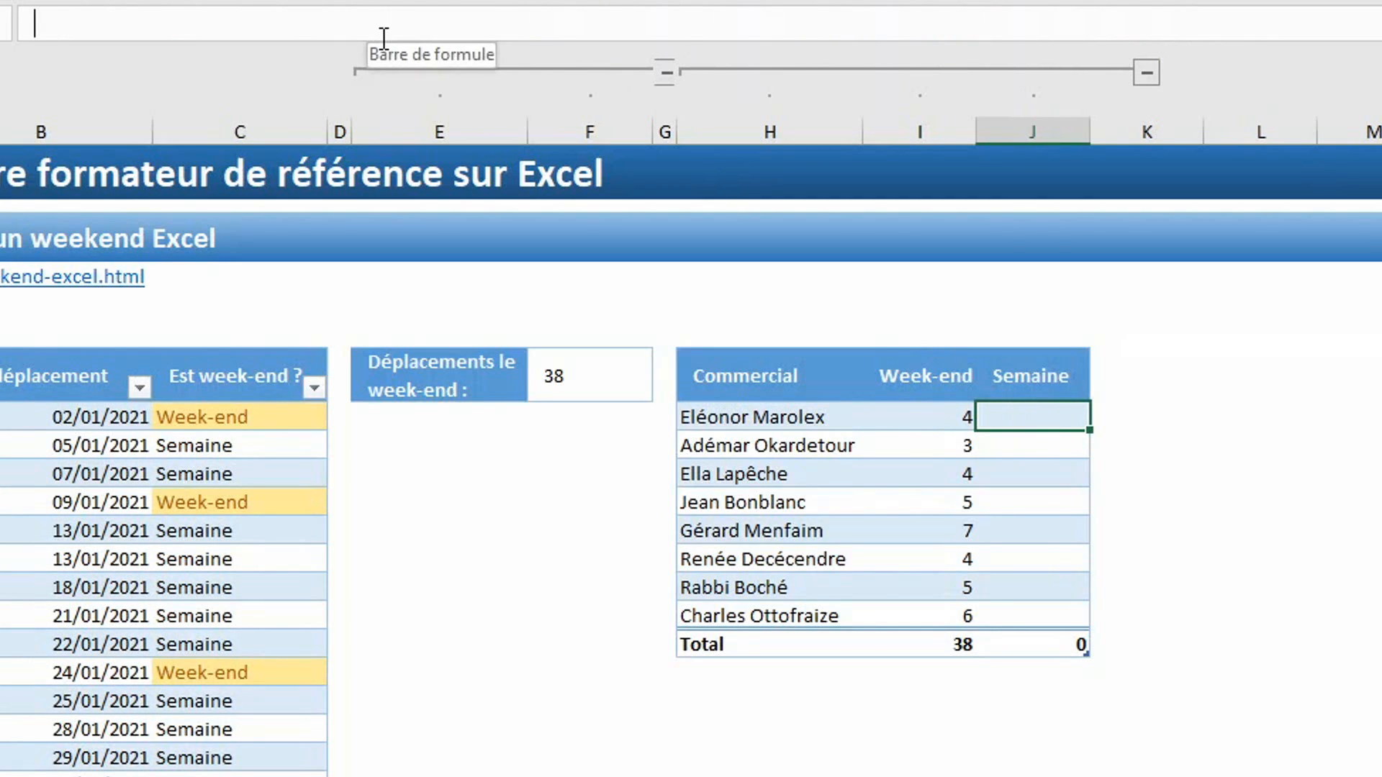
key("ctrl+v")
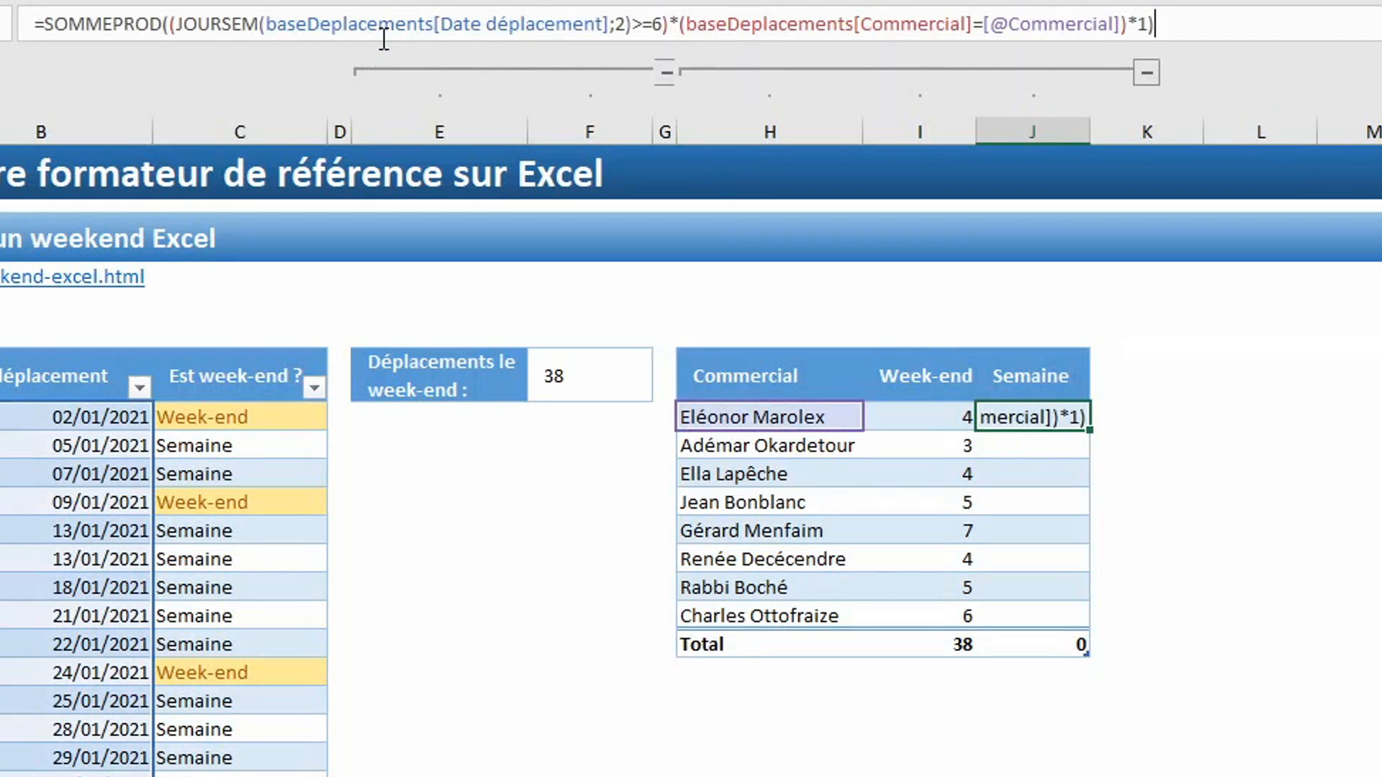
Step: Replace the >=6 test with <=5 in the J9 formula to count each salesperson's weekday trips
left_click(663, 20)
key("BackSpace")
key("BackSpace")
key("BackSpace")
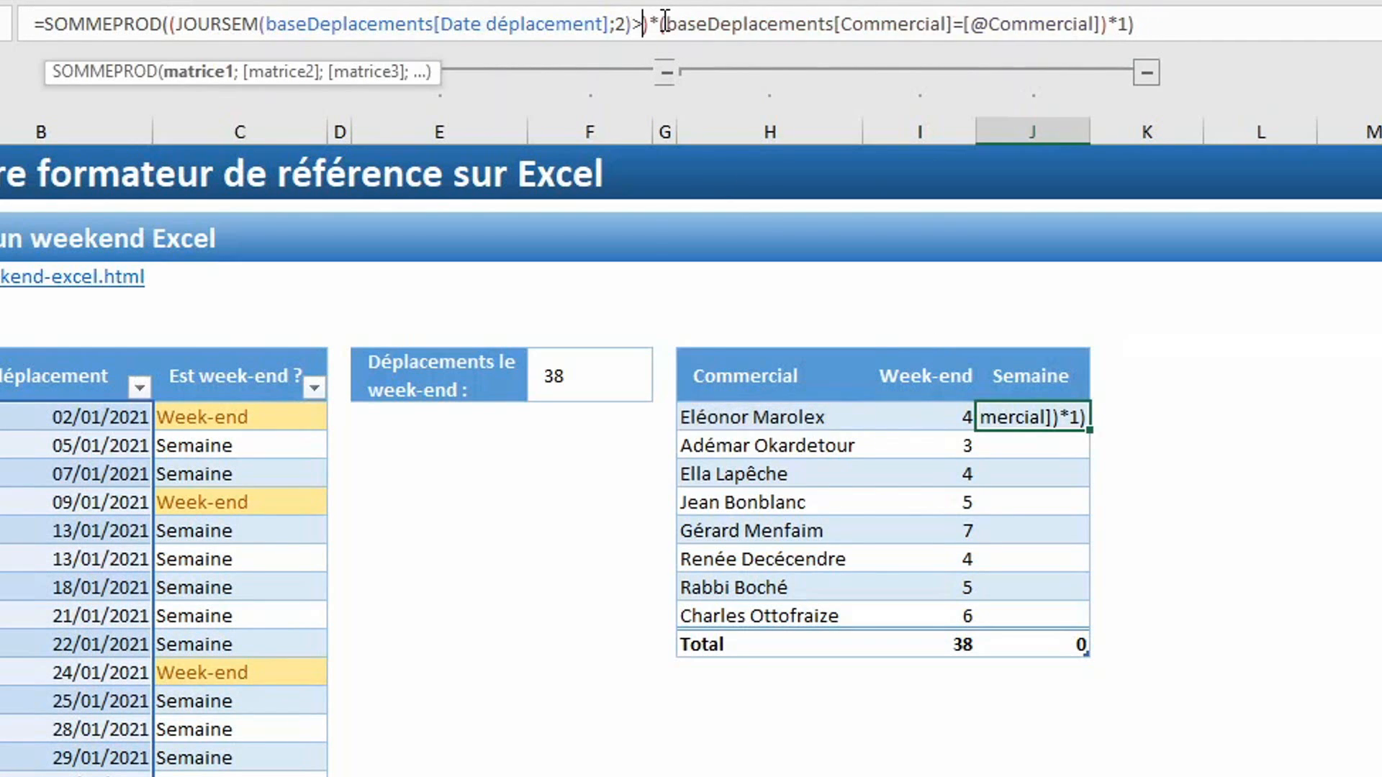
type("<=5")
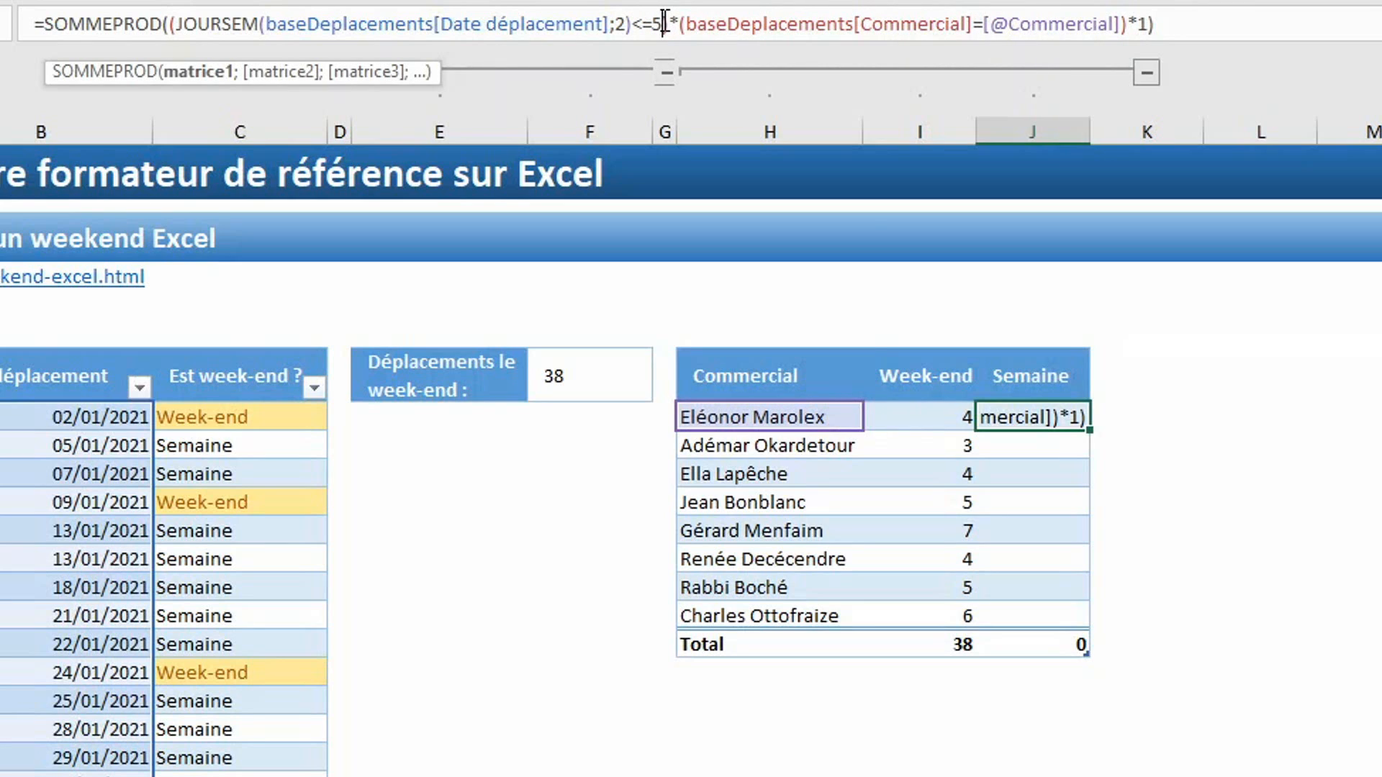
key("Return")
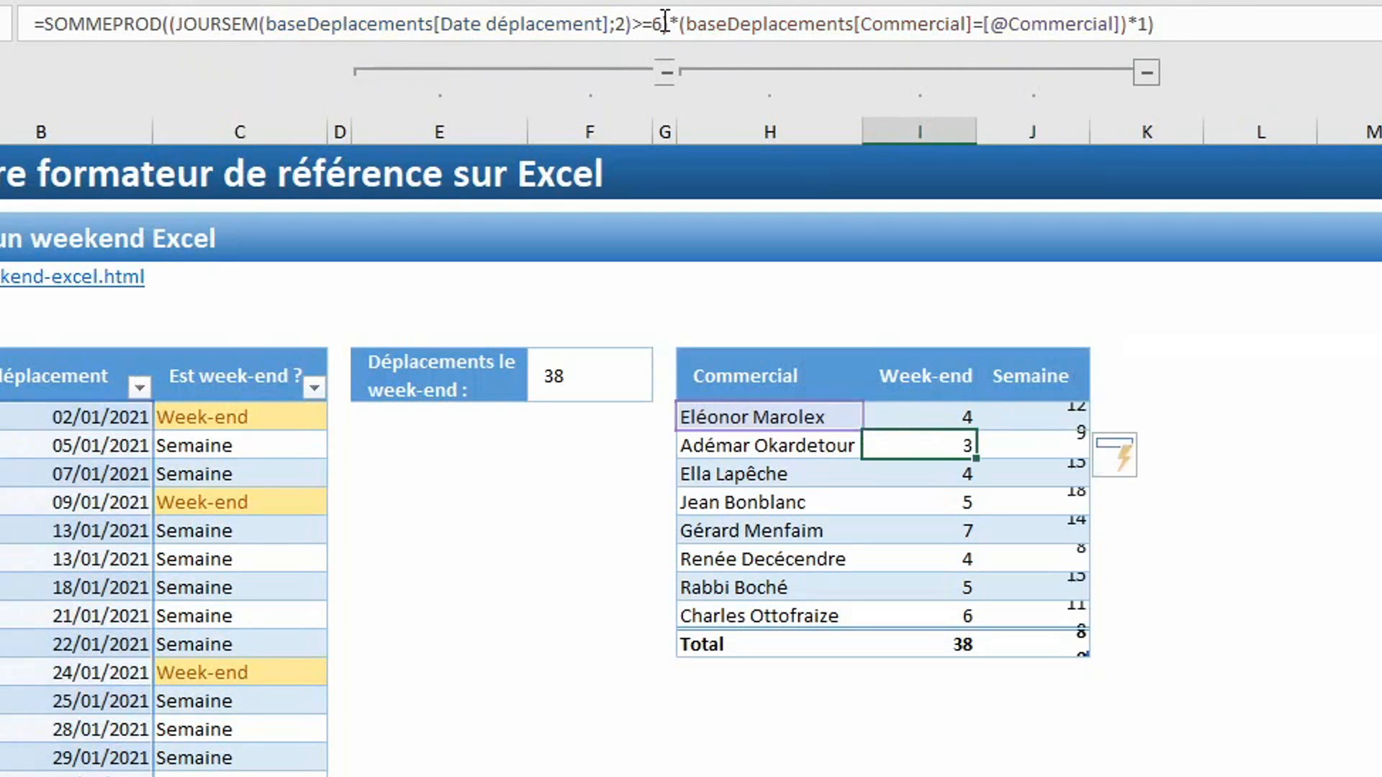
Step: Set the Semaine column's total row calculation to Somme
key("Right")
left_click(1073, 644)
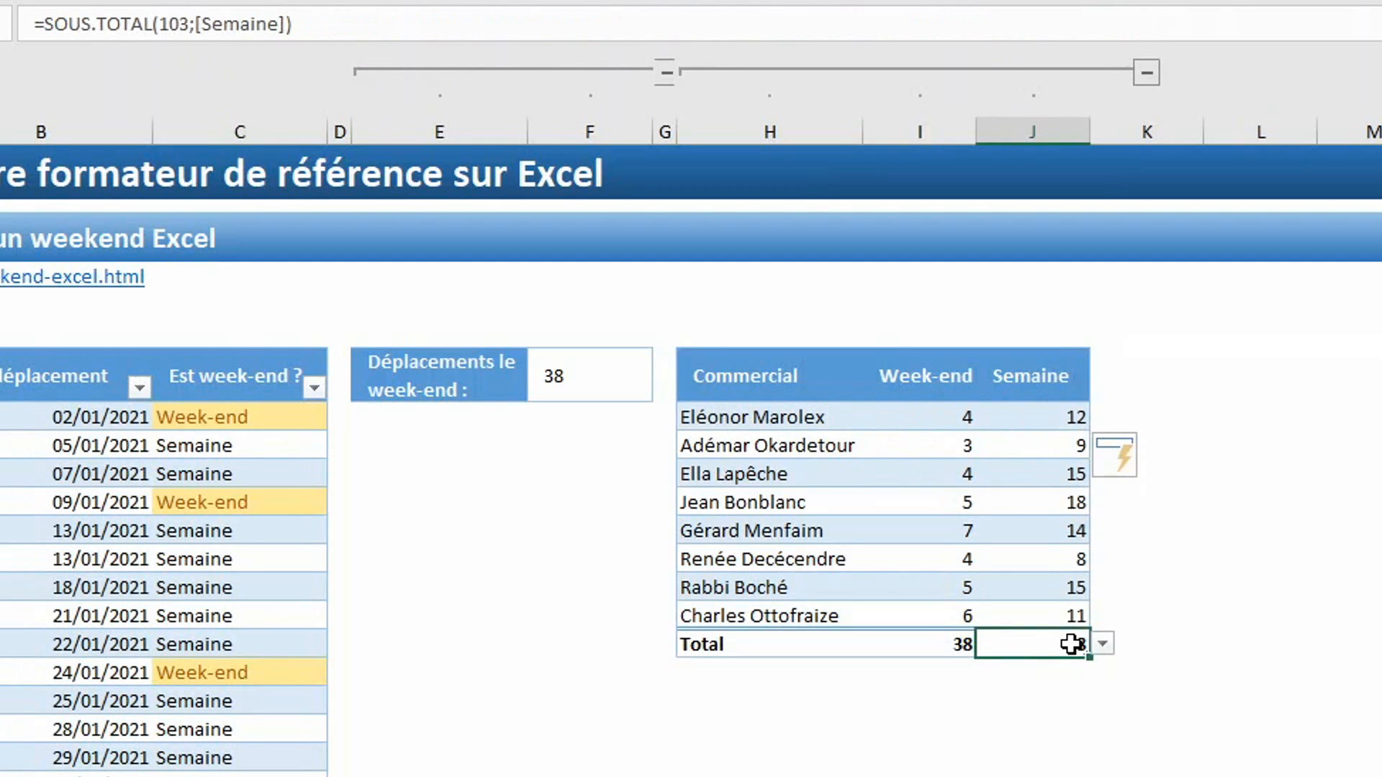
left_click(1103, 645)
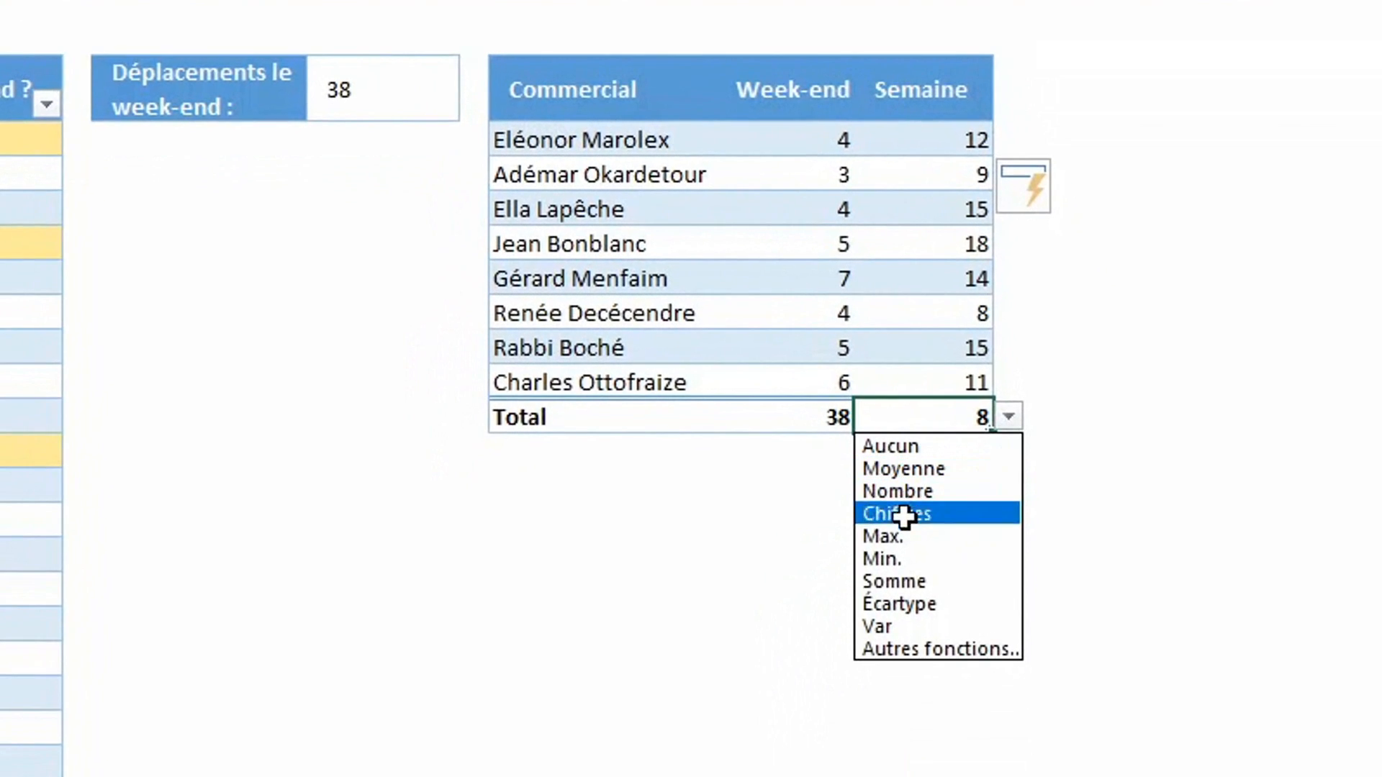
left_click(905, 581)
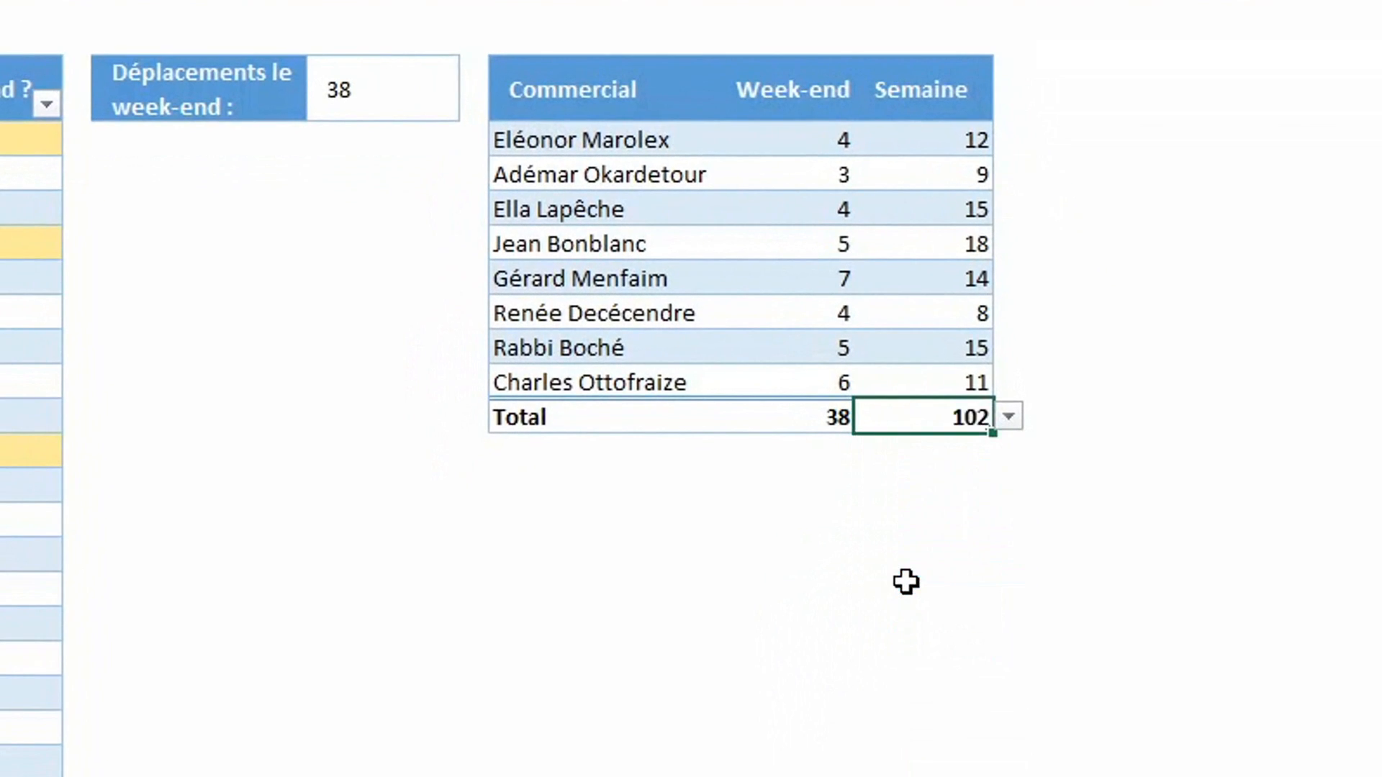